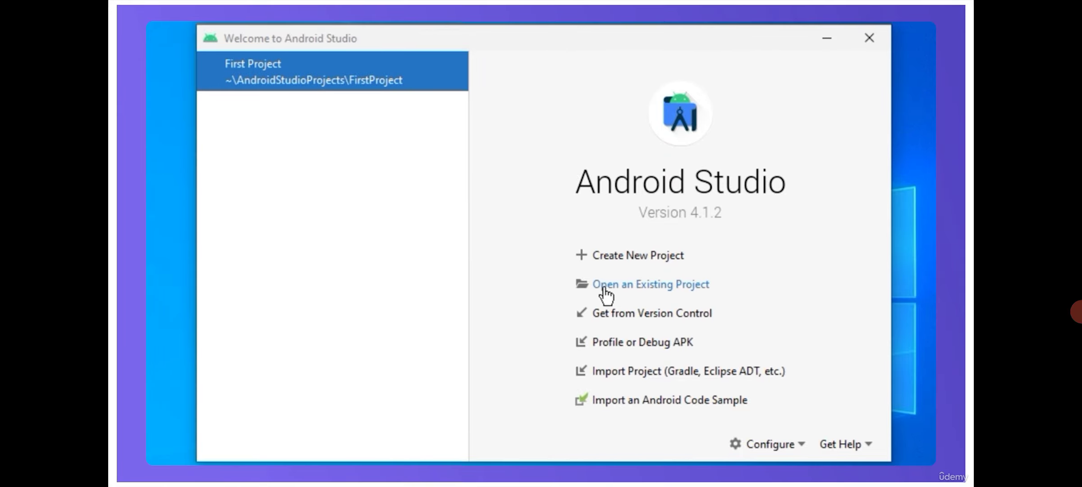
Step: Open the existing project FirstProject from the AndroidStudioProjects folder inside the user's home folder
click(667, 286)
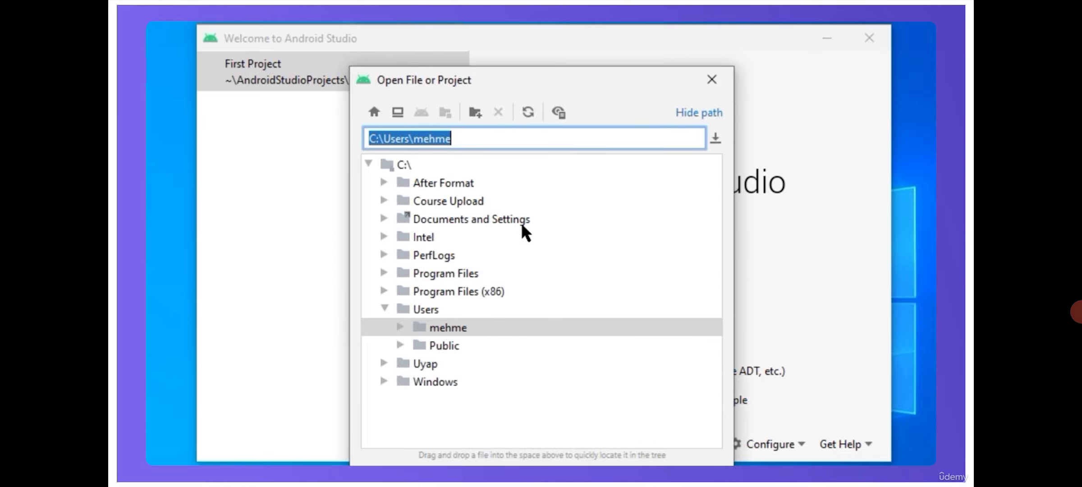
drag(604, 84, 620, 140)
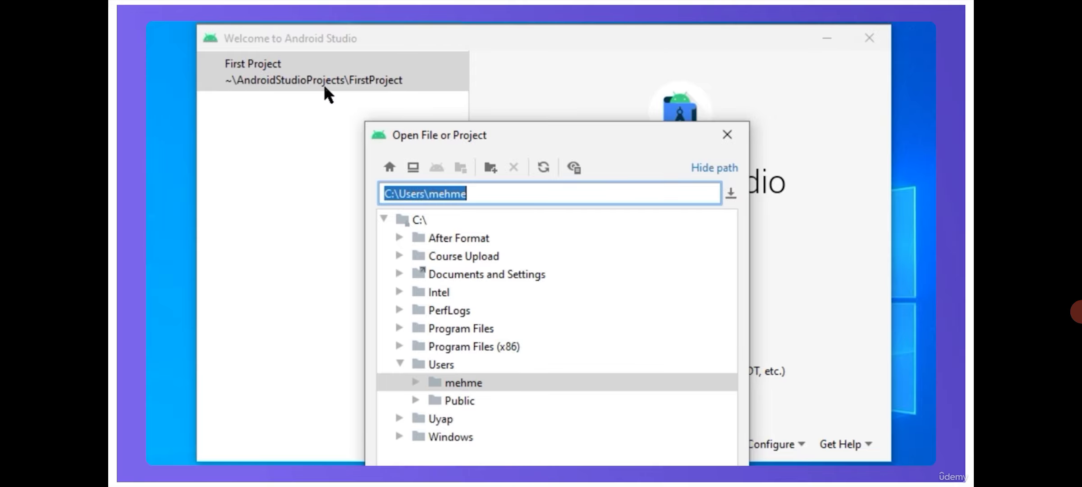
click(416, 383)
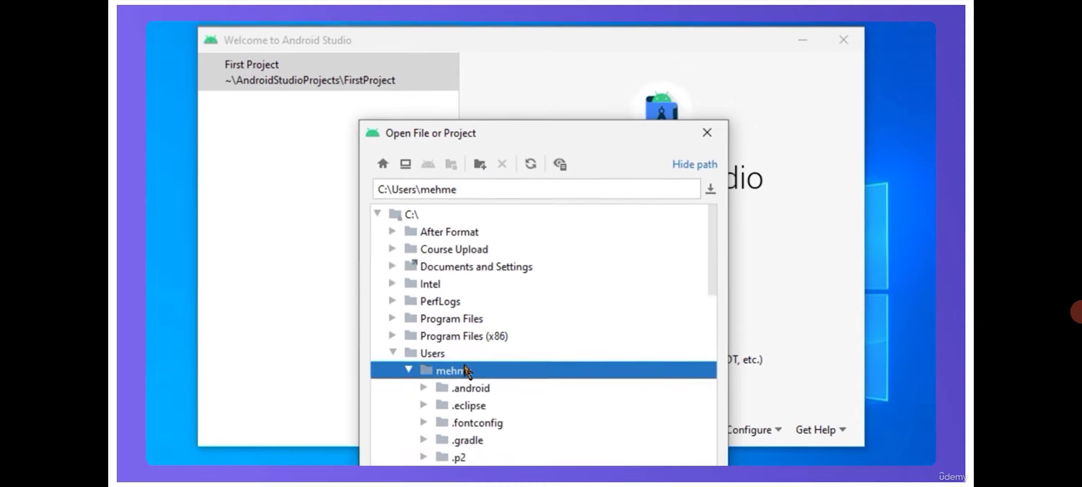
scroll(478, 336, down, 3)
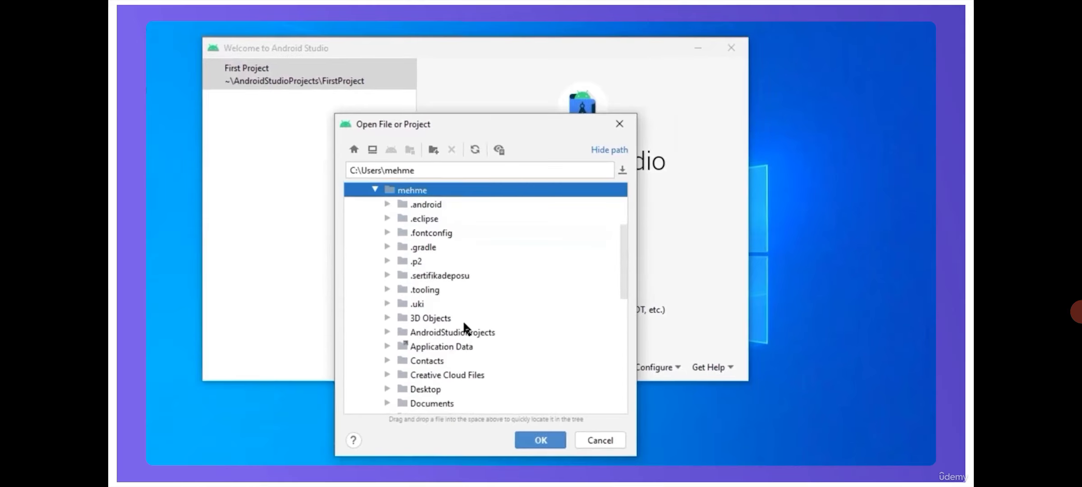
click(386, 332)
scroll(455, 290, down, 3)
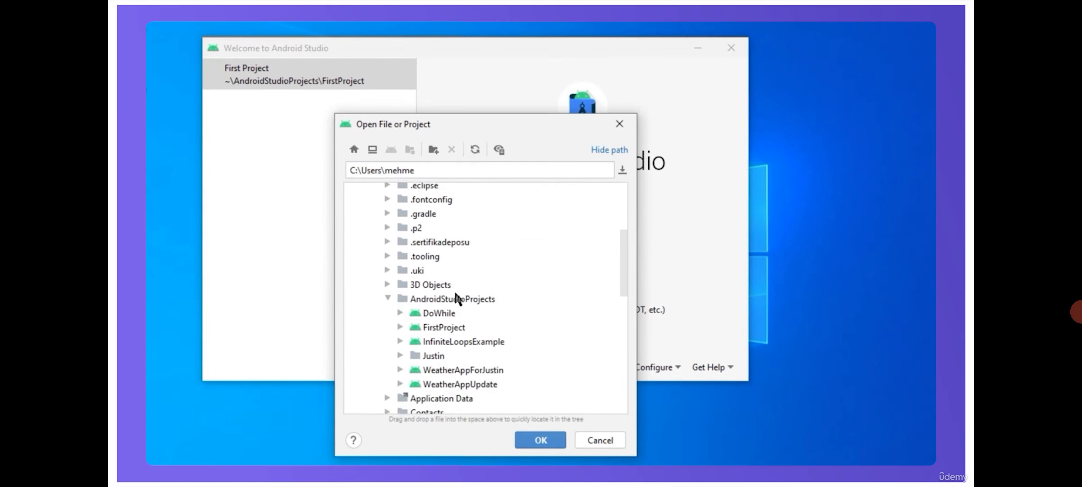
click(441, 318)
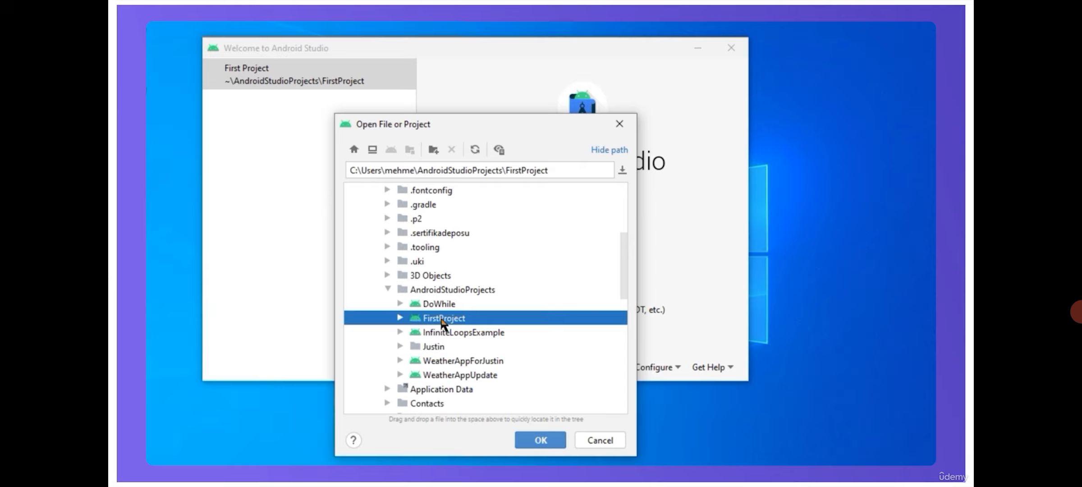
click(400, 318)
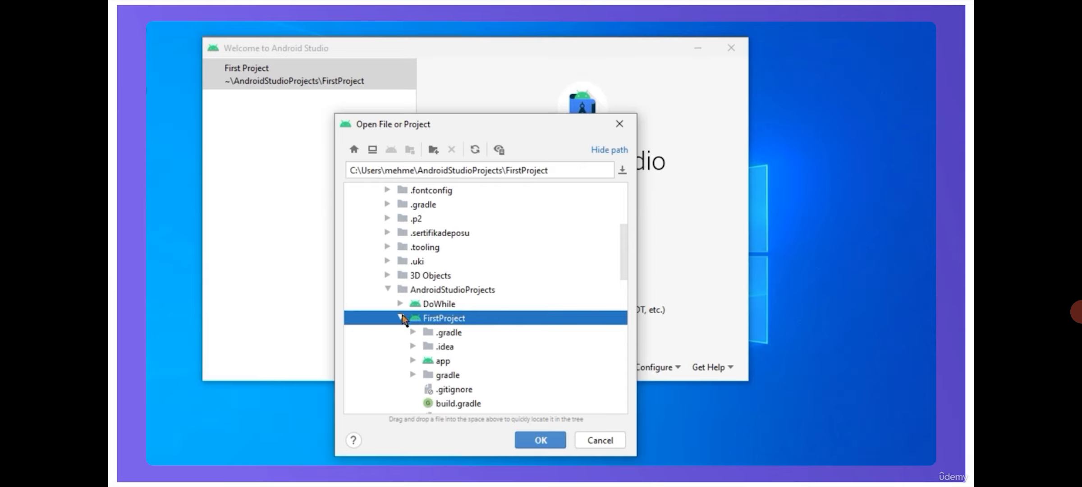
click(401, 318)
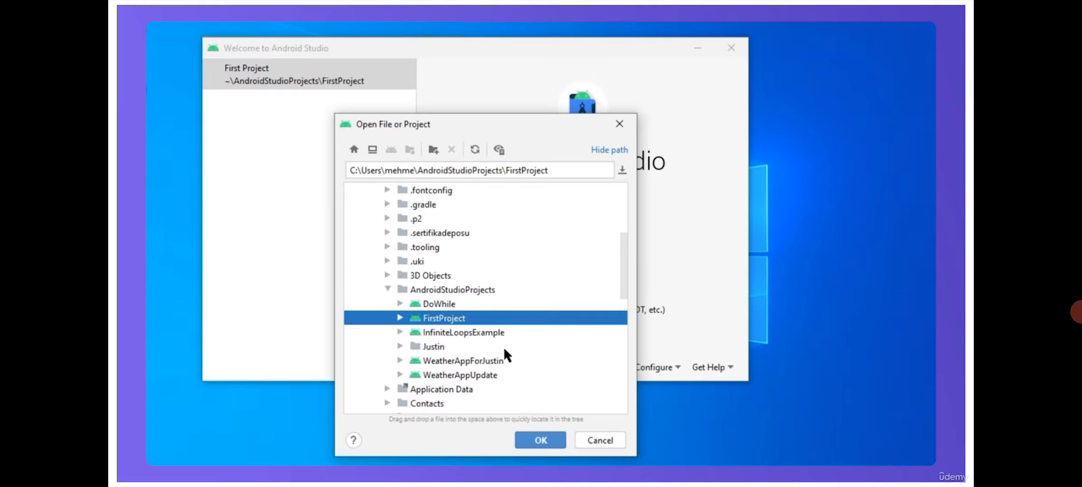
click(550, 442)
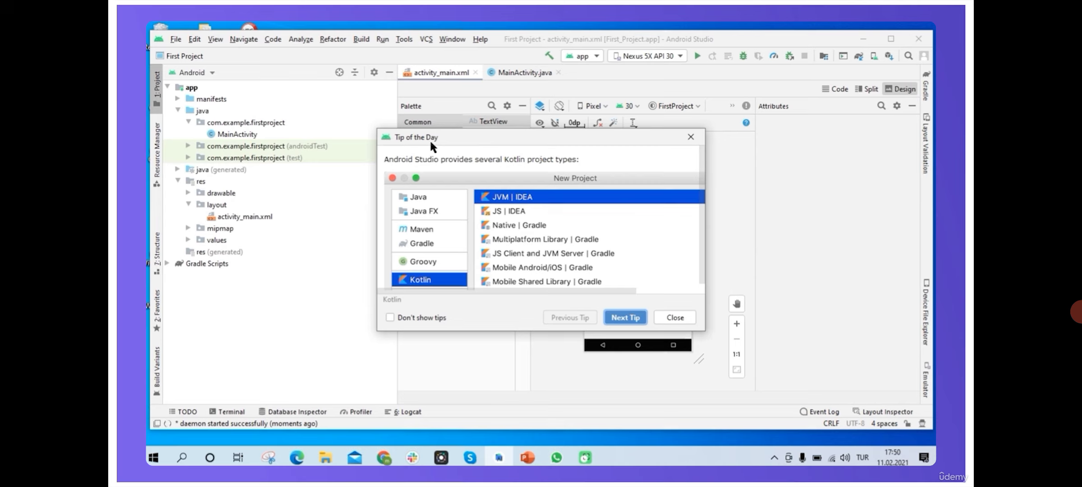
Step: Turn on the Don't show tips option in the Tip of the Day dialog and close it
drag(538, 141, 574, 144)
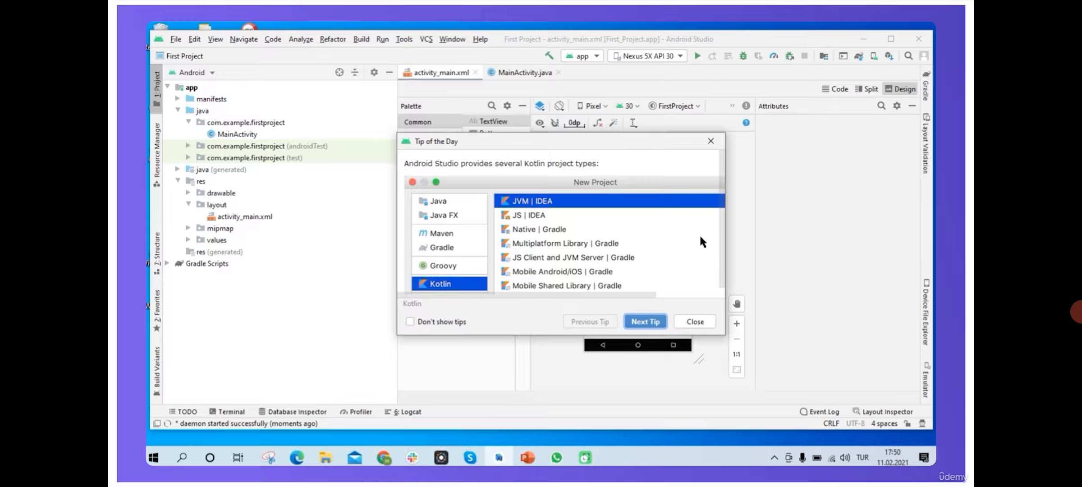
click(410, 321)
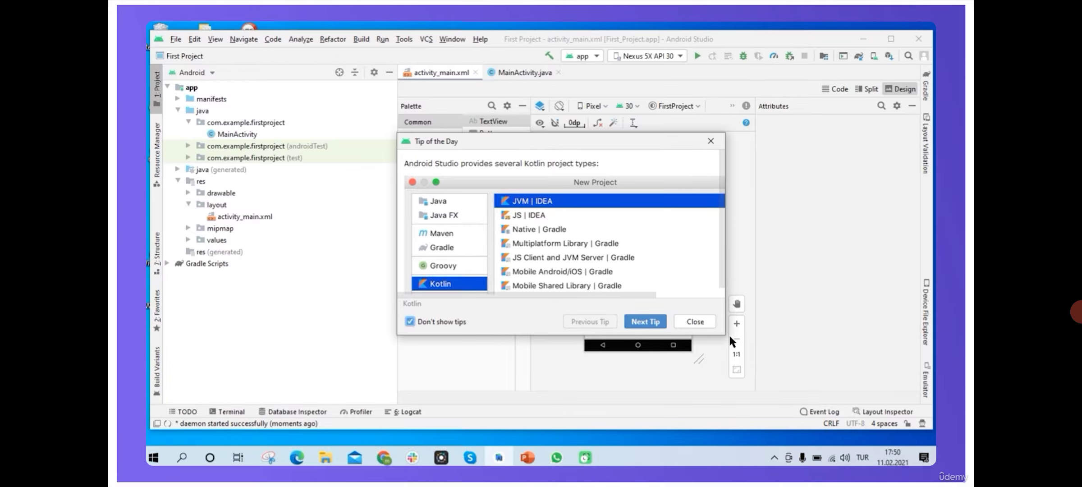
click(695, 321)
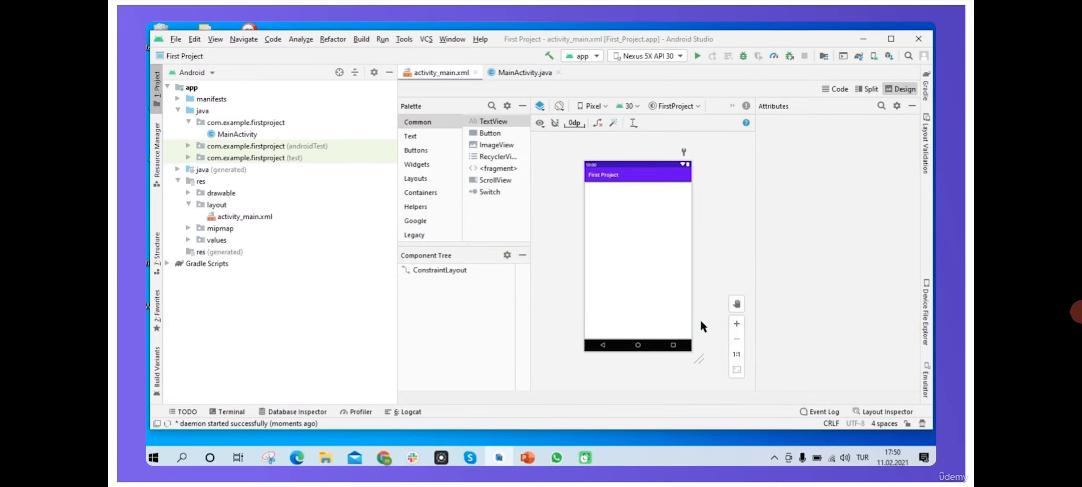
Step: Maximize the project window and narrow the project tree to give the layout editor more room
click(889, 40)
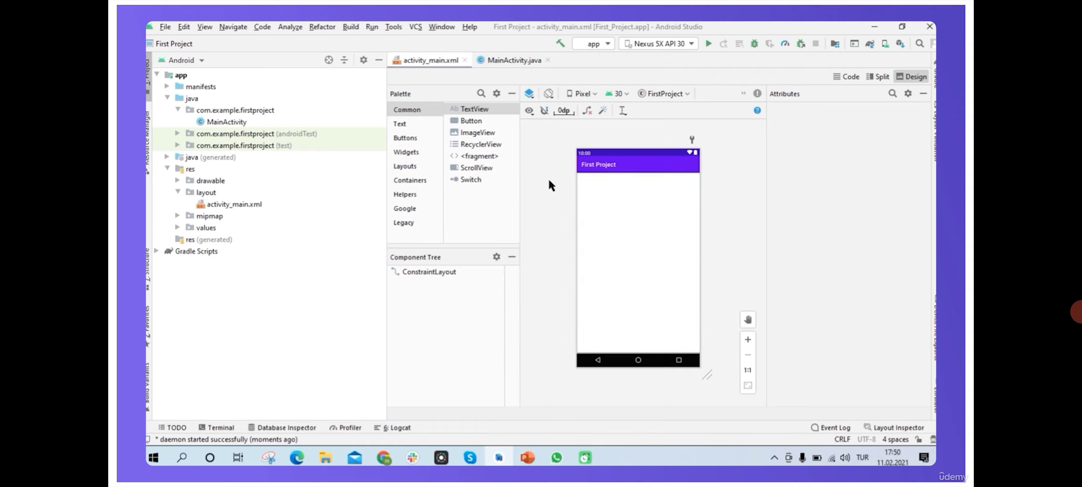
drag(386, 194, 324, 206)
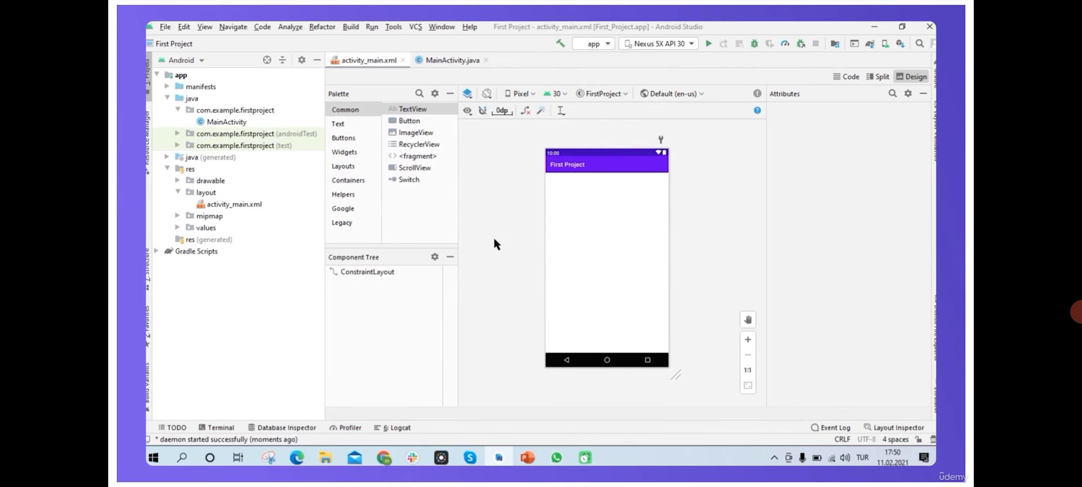
Step: Select the ConstraintLayout in the activity_main.xml design preview and enlarge the preview
click(567, 273)
click(748, 339)
click(726, 209)
drag(764, 265, 764, 245)
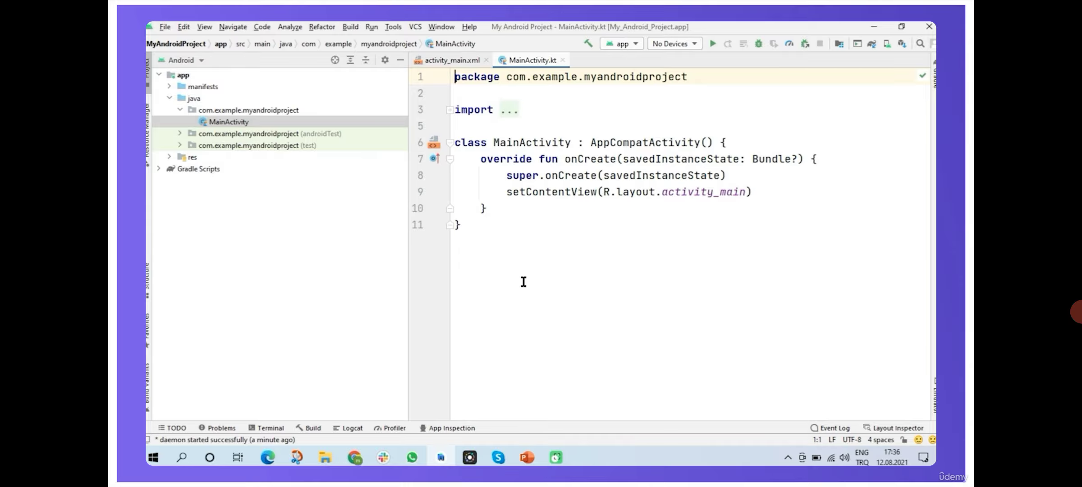
Step: Open Task Manager through a Windows search, check whether virtualization is enabled in the CPU performance details, and close it
click(181, 458)
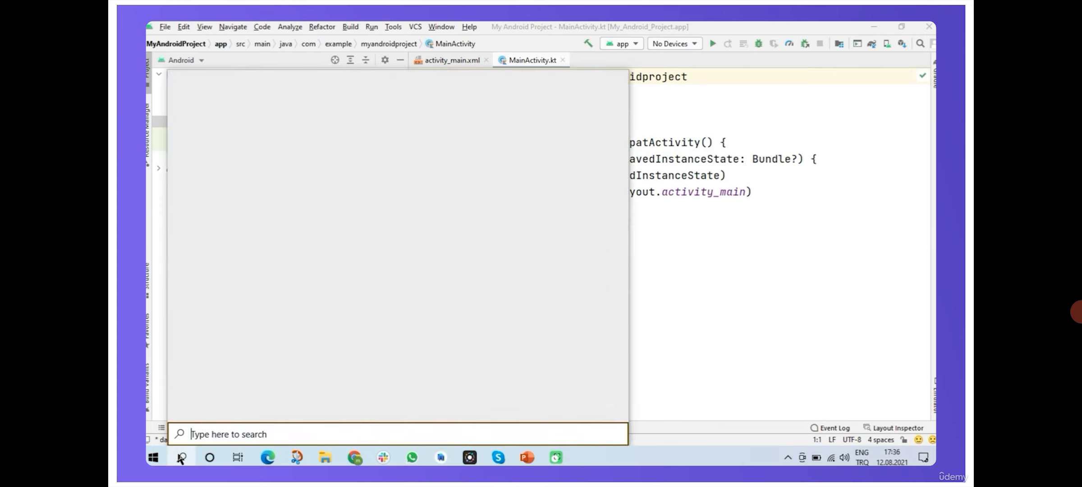
text(task )
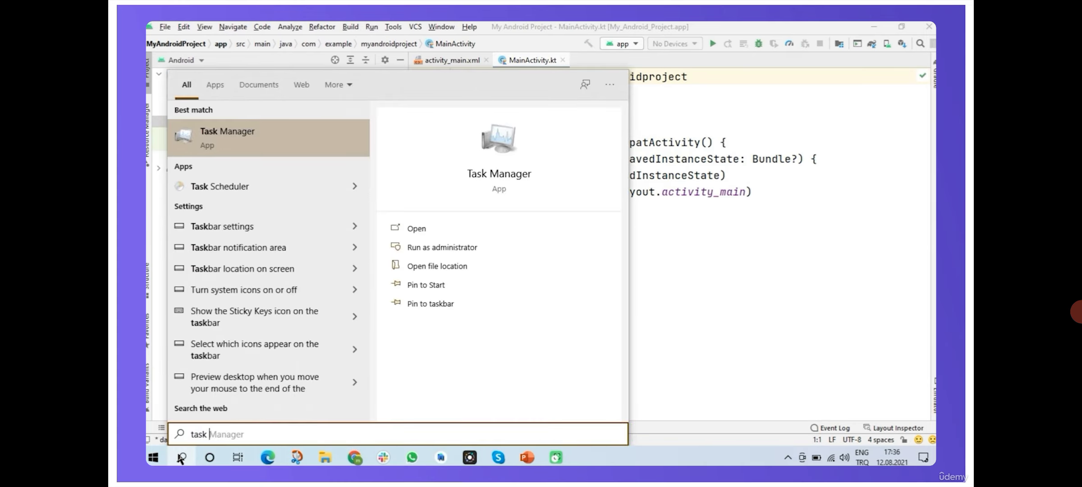
text(manager)
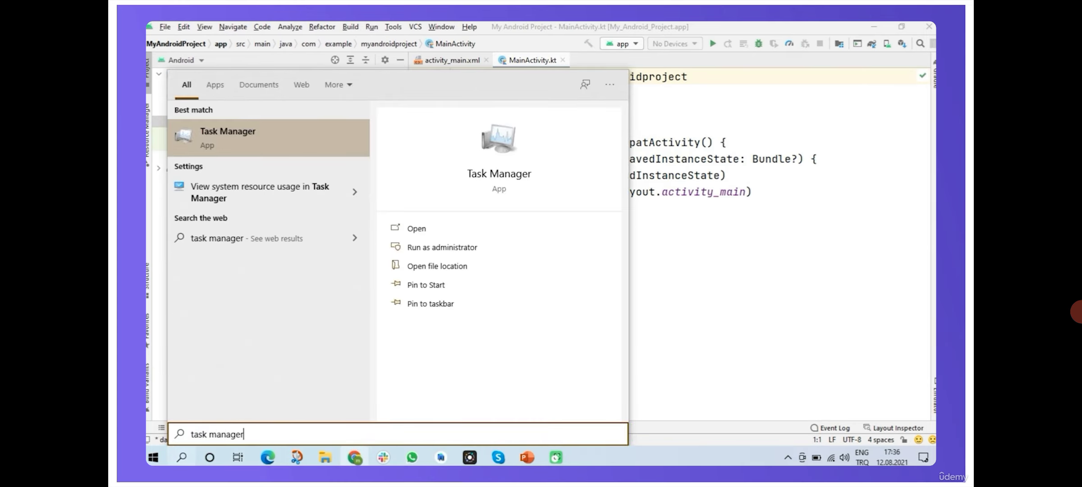
click(419, 231)
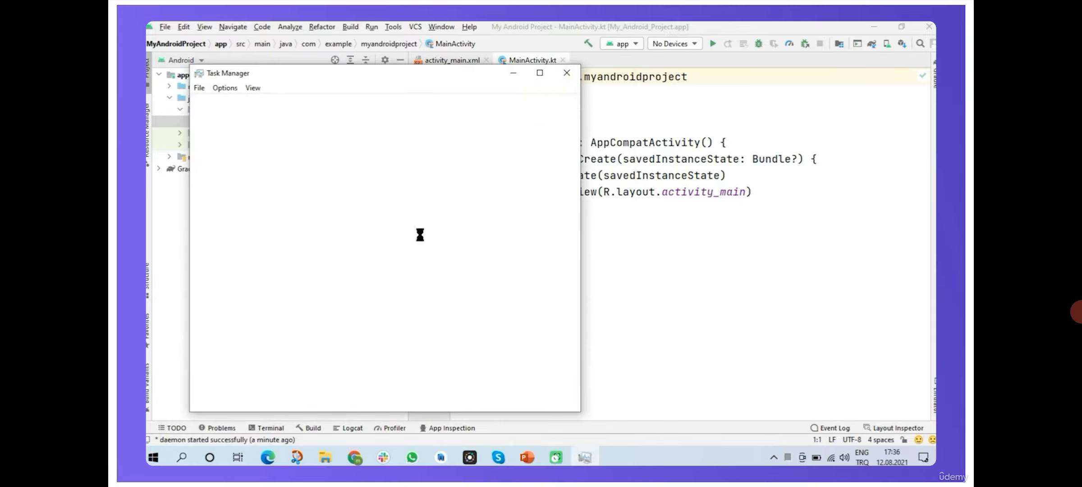
click(542, 72)
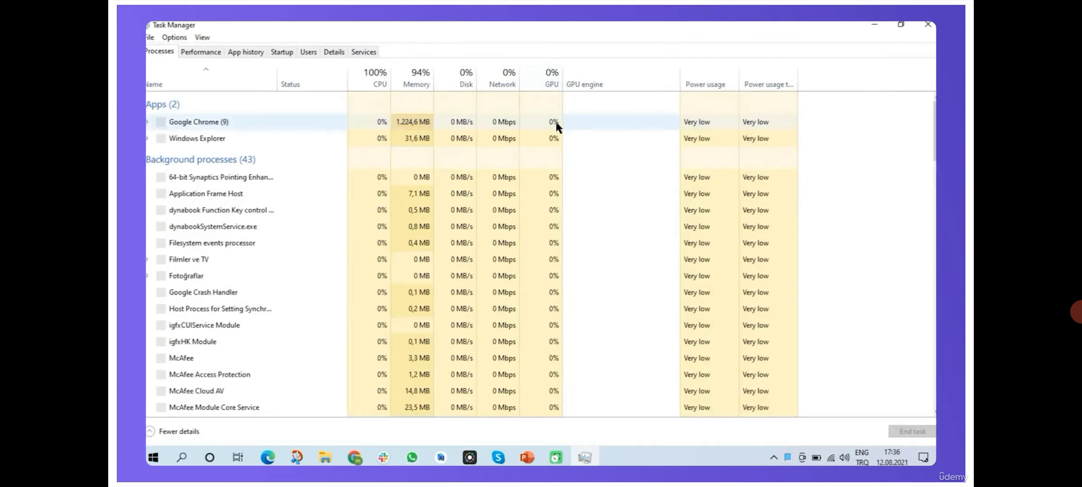
click(212, 52)
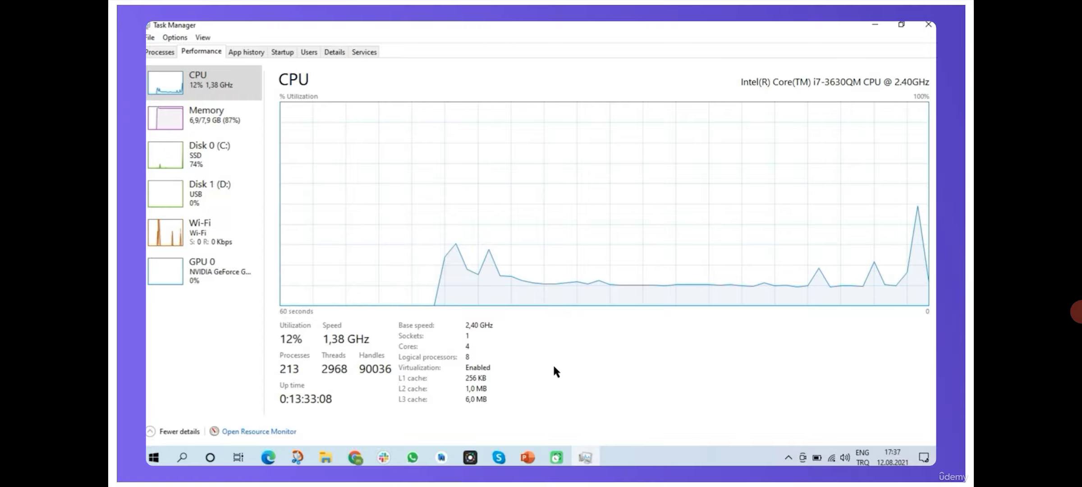
click(929, 24)
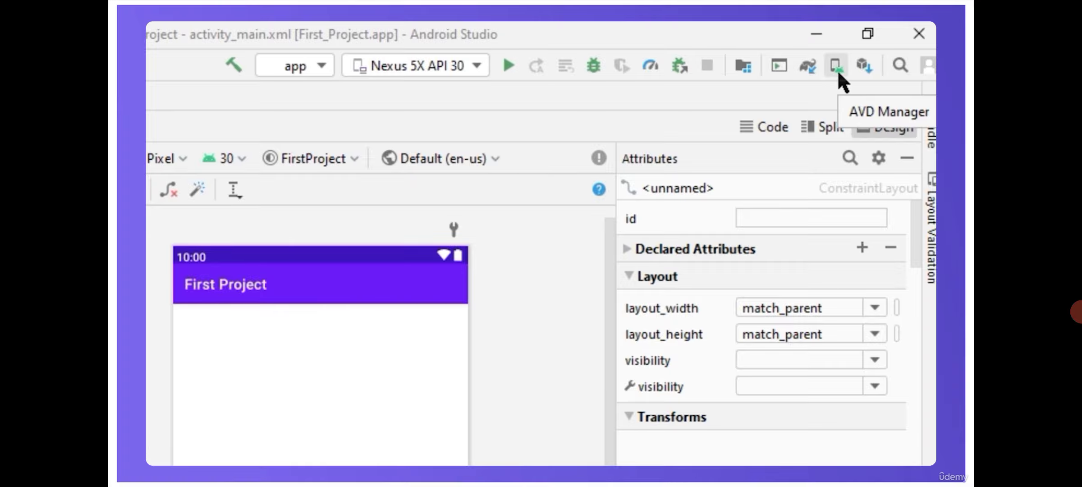
Step: Open the AVD Manager and delete the Nexus 5X API 30 virtual device
click(837, 64)
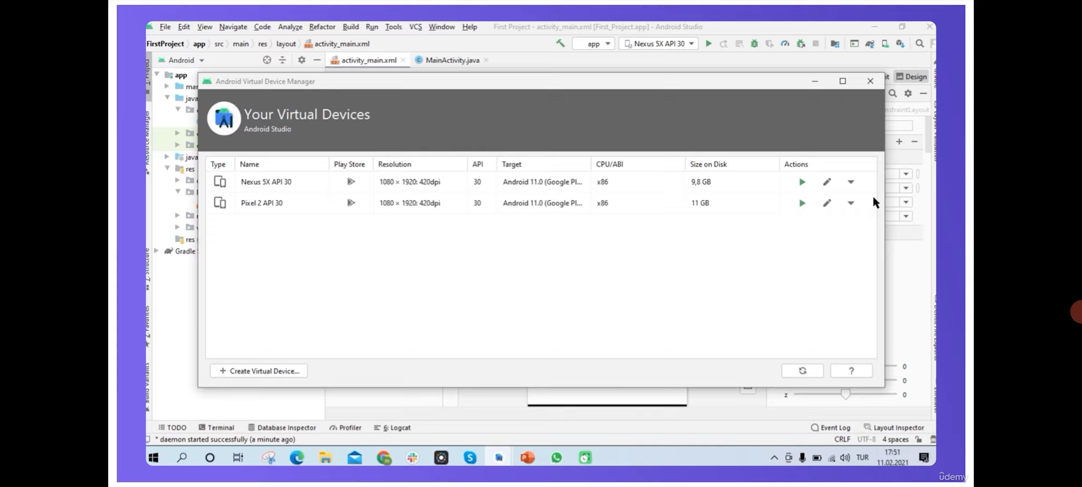
click(852, 184)
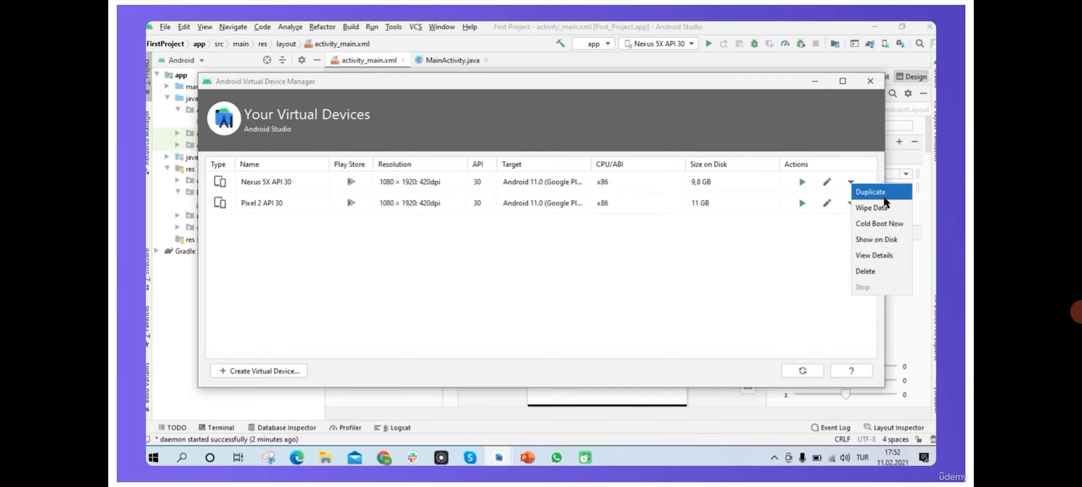
click(879, 272)
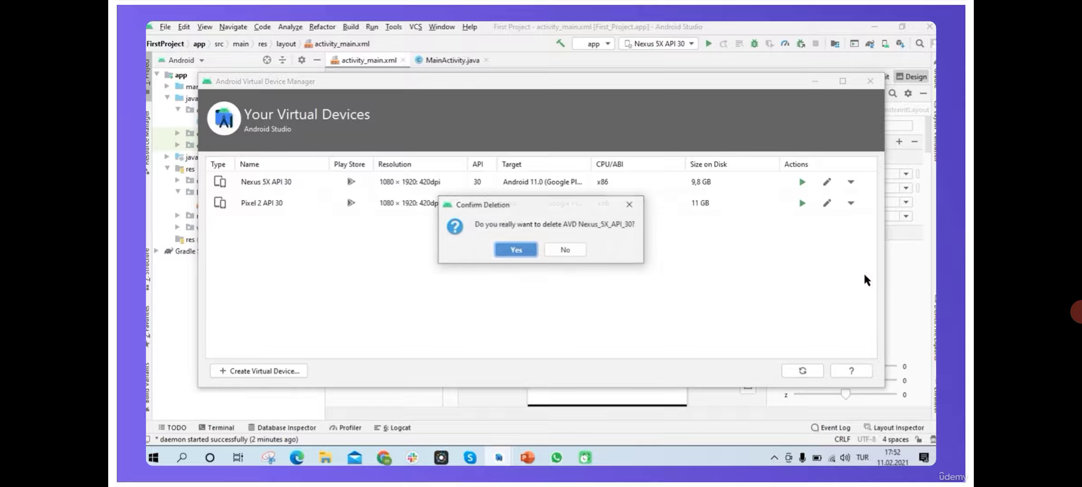
click(529, 254)
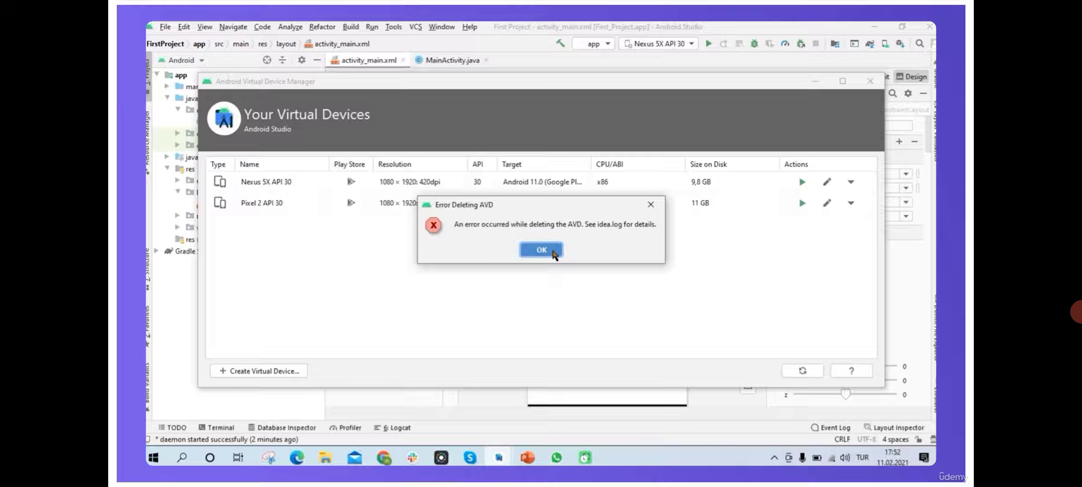
click(554, 252)
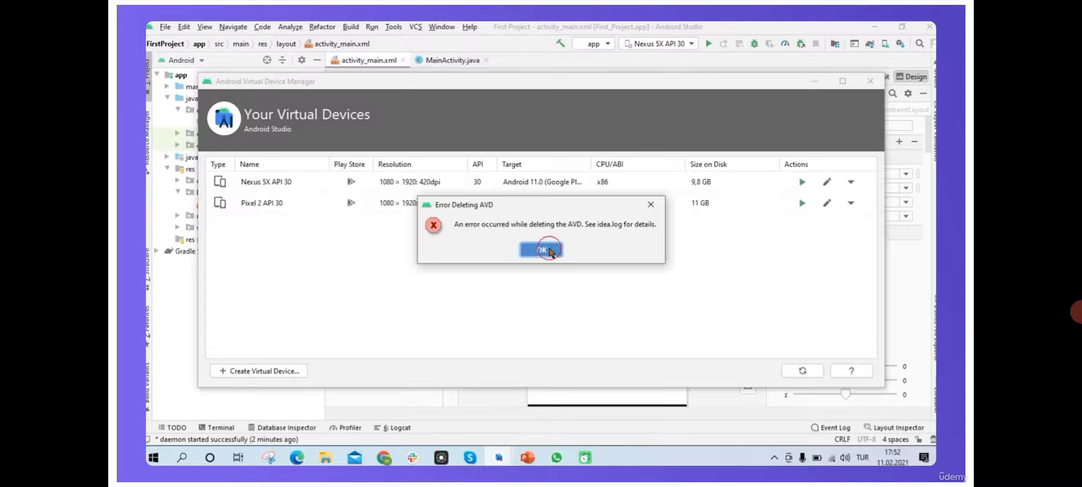
Step: Delete the Pixel 2 API 30 virtual device as well
click(852, 182)
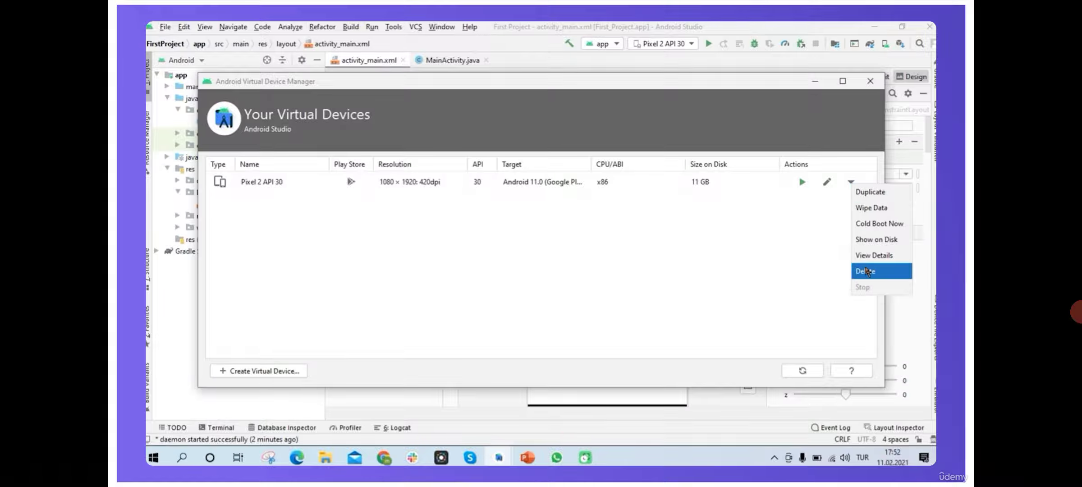
click(866, 271)
click(516, 250)
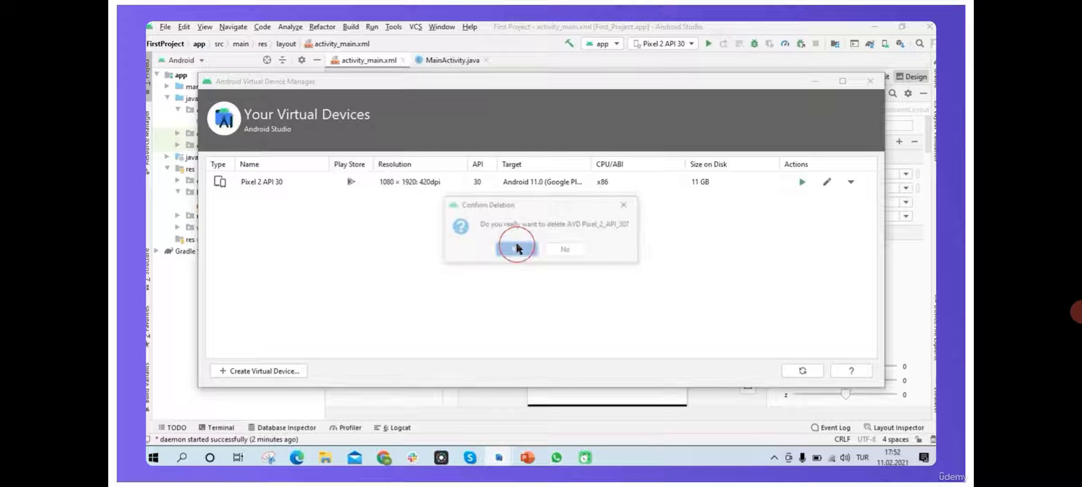
click(553, 251)
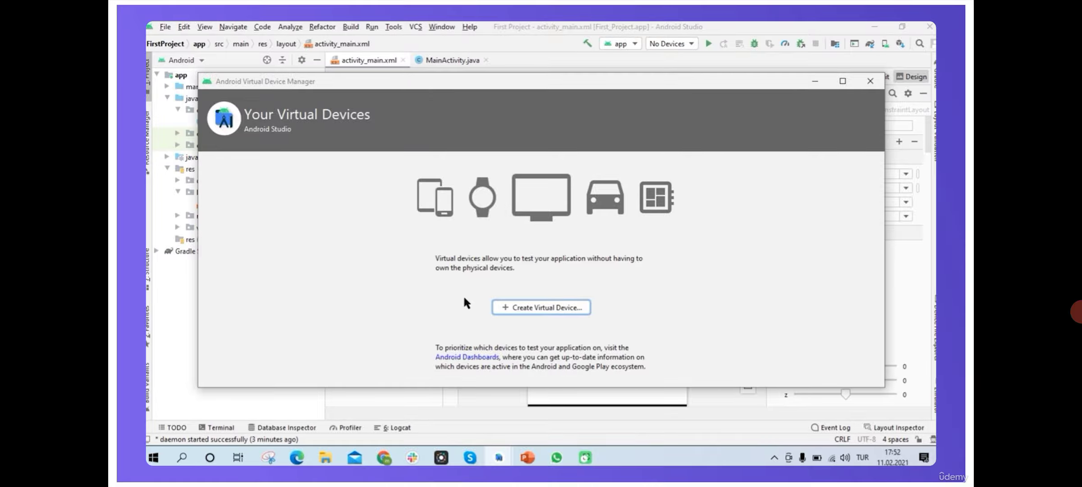
Step: Maximize the virtual device manager window and start creating a new virtual device
click(842, 81)
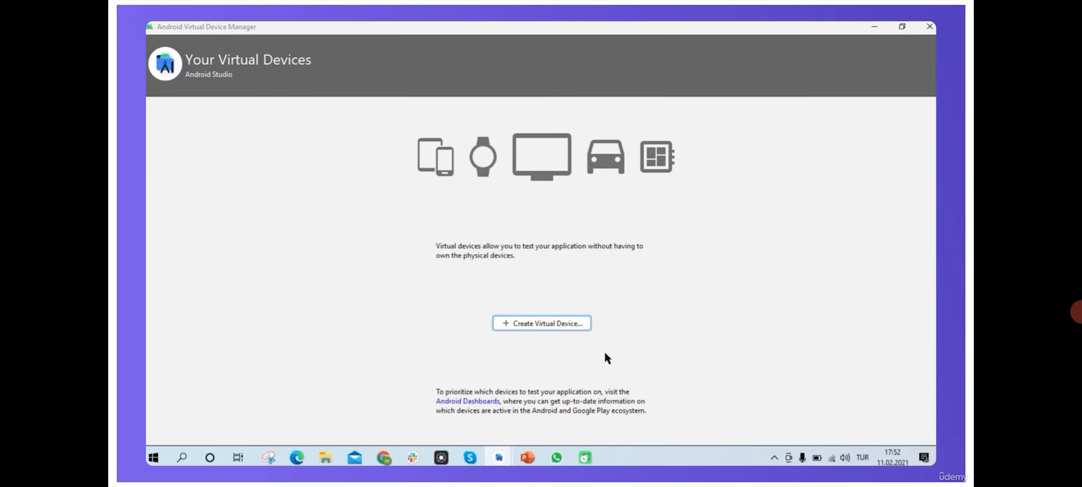
click(546, 322)
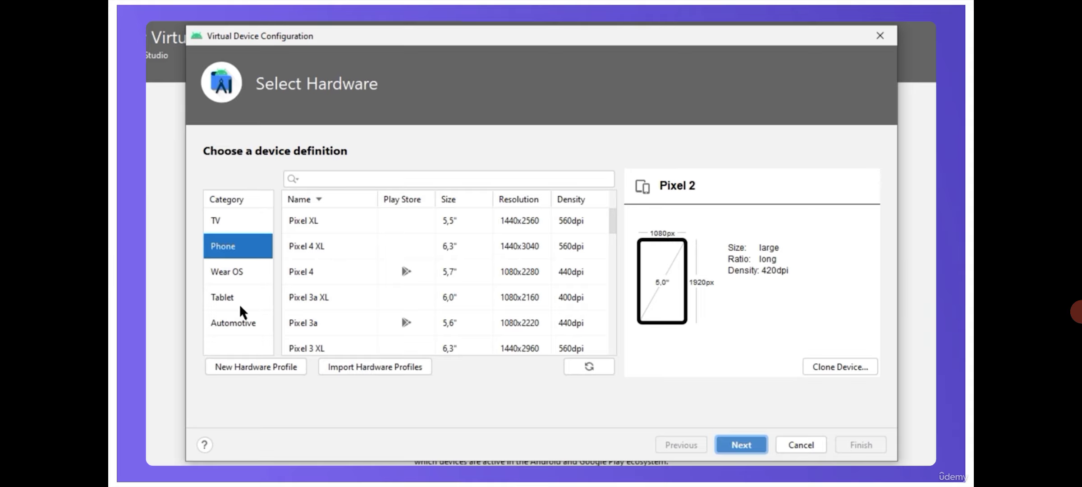
Step: Browse the device definitions in the TV, Phone, Wear OS, Tablet and Automotive hardware categories
click(225, 219)
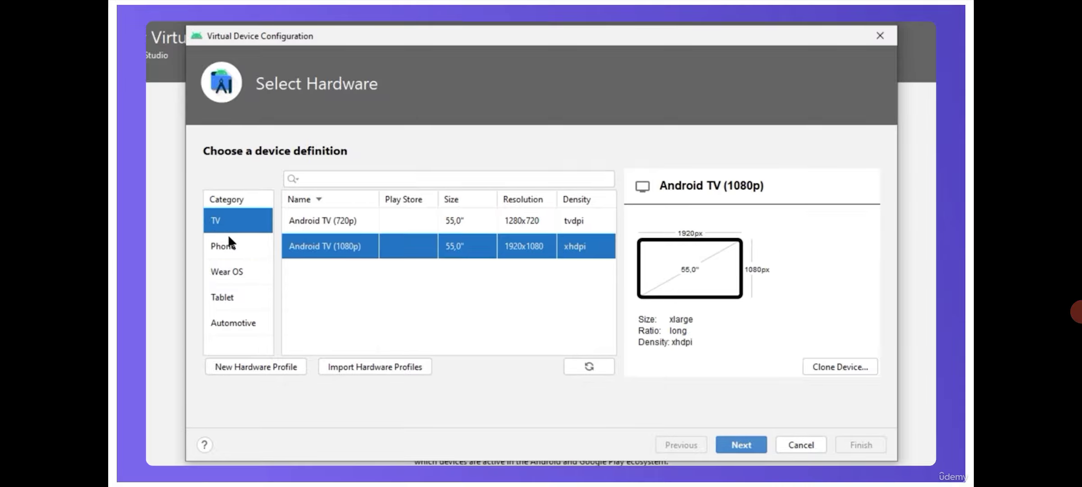
click(229, 246)
click(227, 273)
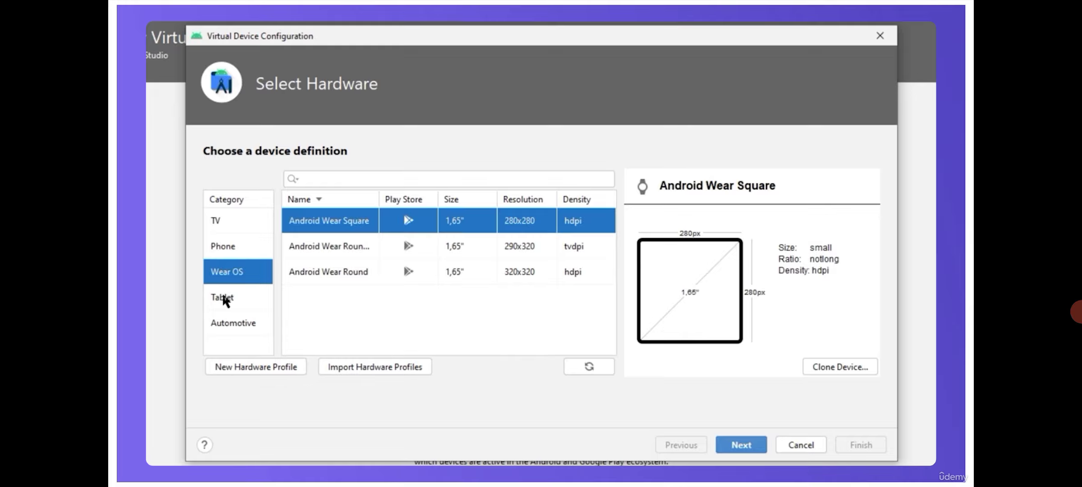
click(225, 298)
click(235, 323)
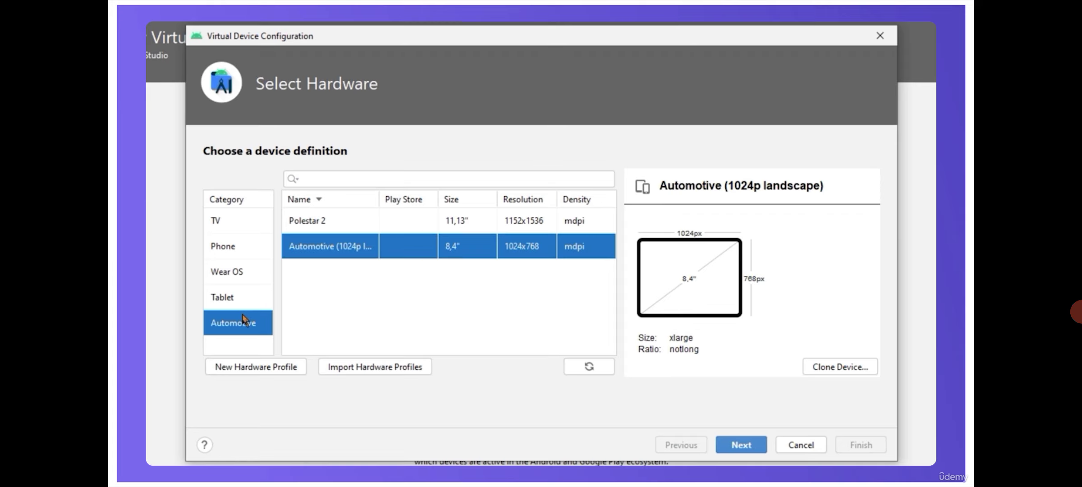
Step: Select the Pixel 2 phone as the device definition and use the R system image, API level 30
click(229, 246)
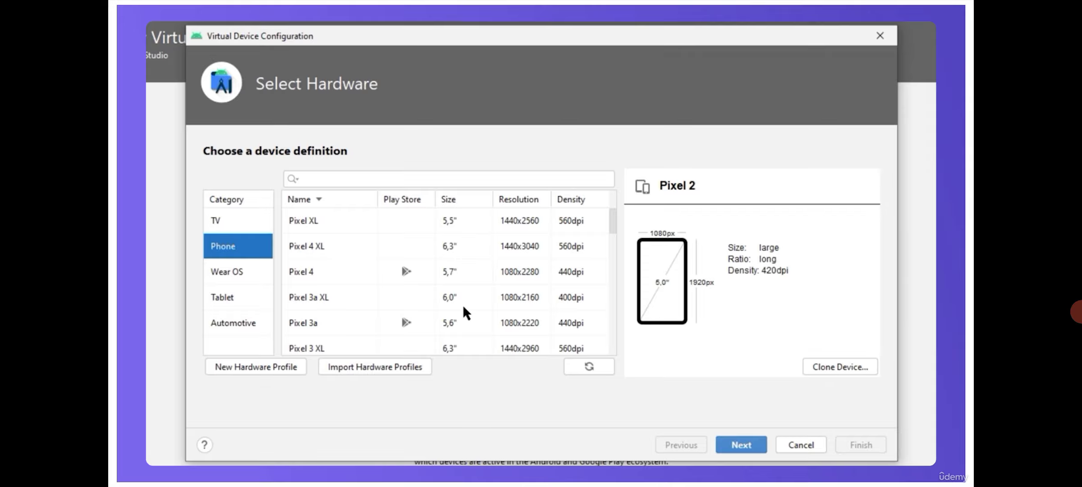
scroll(453, 285, down, 3)
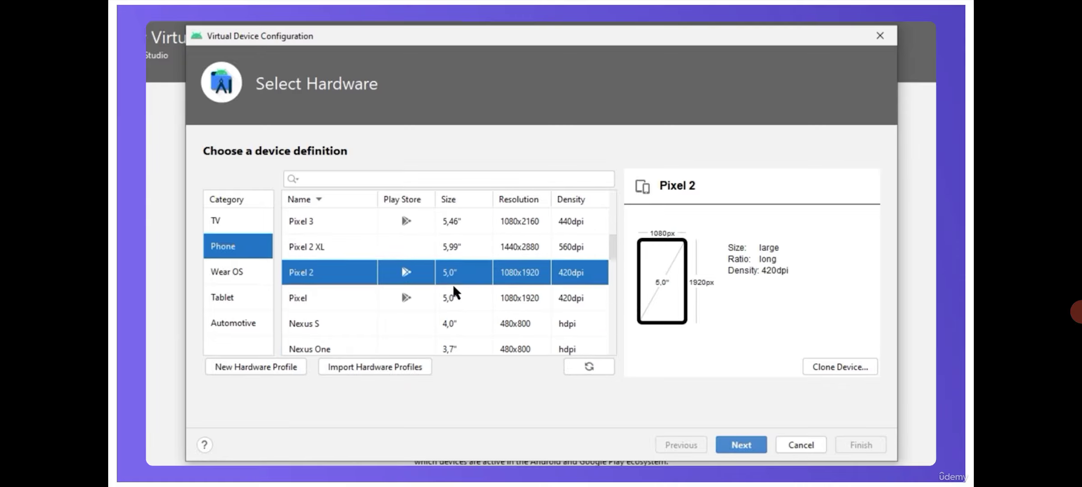
scroll(452, 284, up, 3)
scroll(453, 284, down, 1)
scroll(452, 285, down, 2)
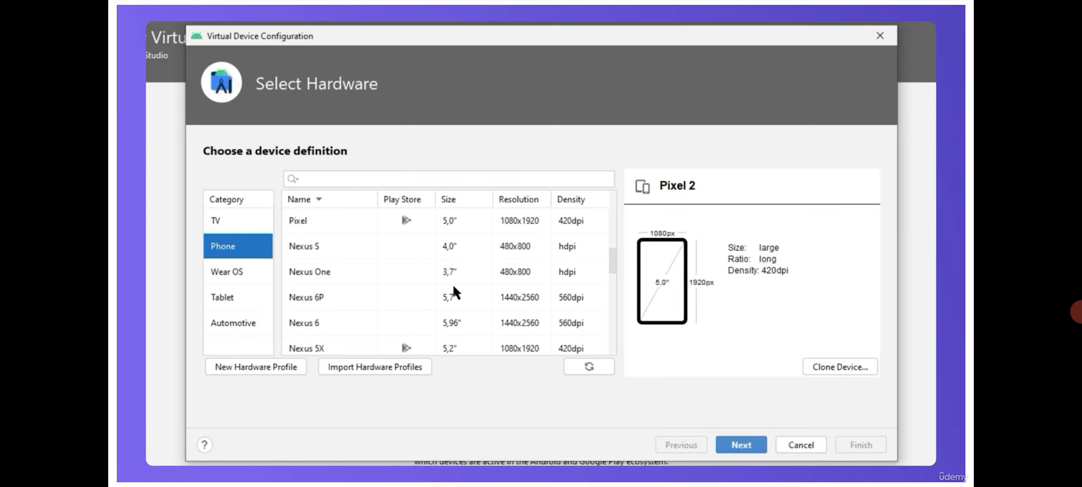
scroll(452, 284, up, 1)
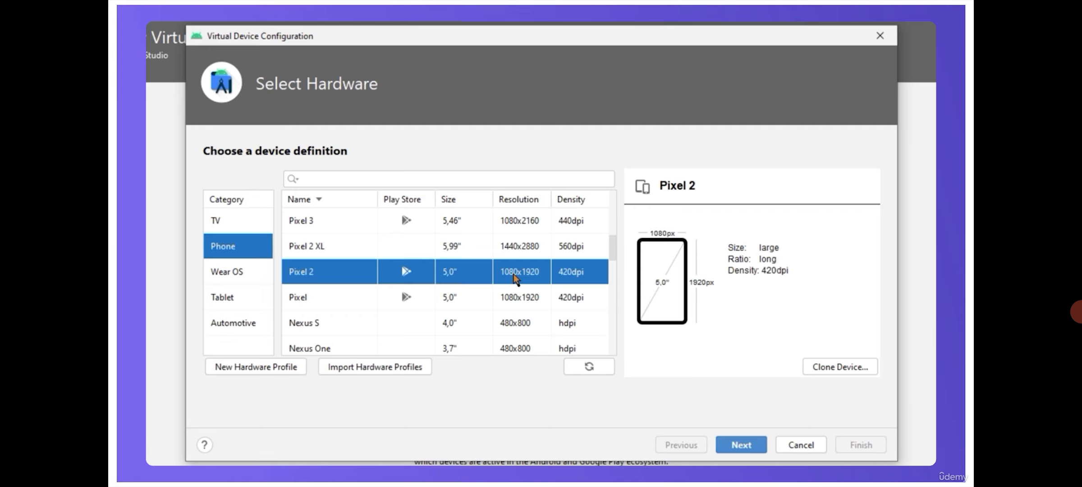
scroll(481, 269, up, 1)
scroll(479, 269, down, 1)
click(314, 276)
click(747, 449)
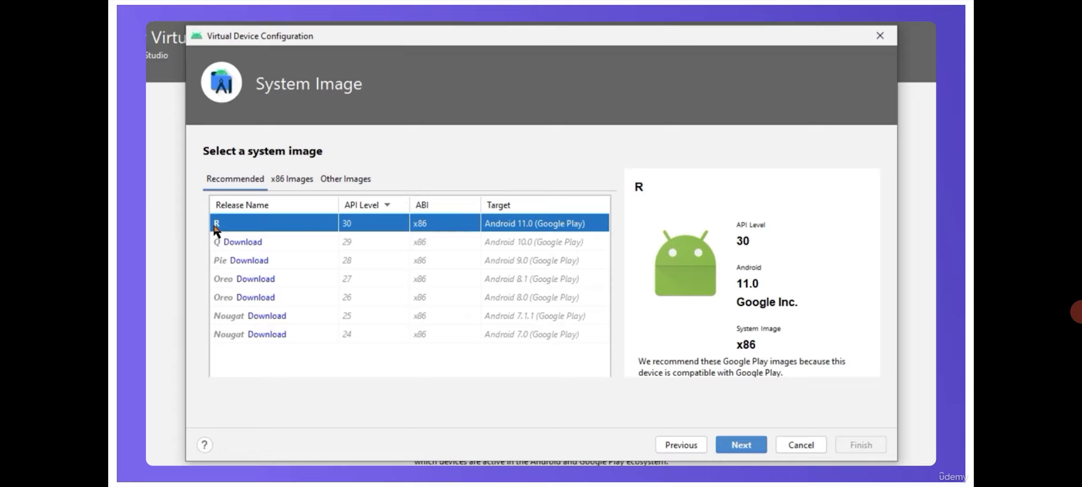
click(241, 242)
click(742, 447)
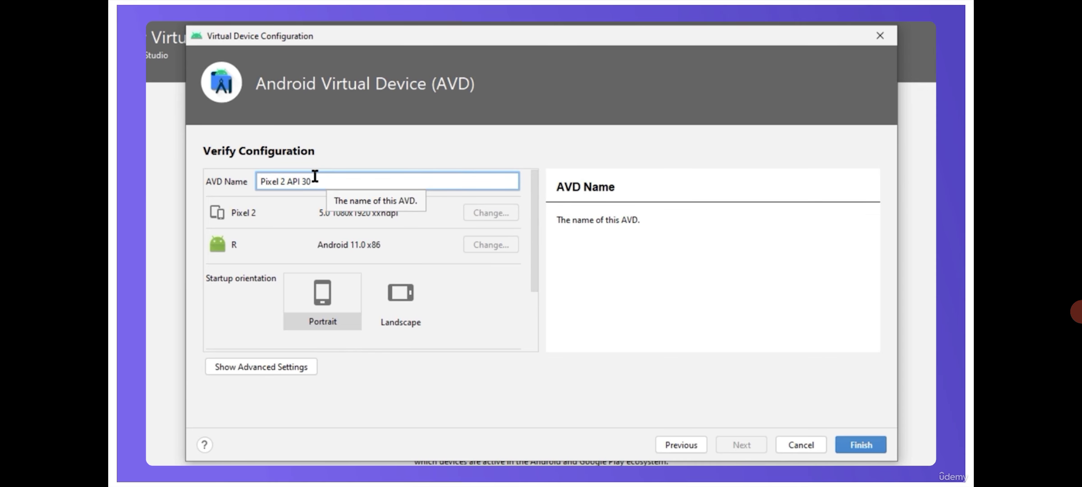
Step: Compare the Landscape and Portrait startup orientations, settle on Portrait, and finish creating the Pixel 2 API 30 device
click(393, 312)
click(323, 304)
click(391, 315)
click(346, 316)
click(399, 312)
click(328, 312)
click(415, 306)
click(341, 318)
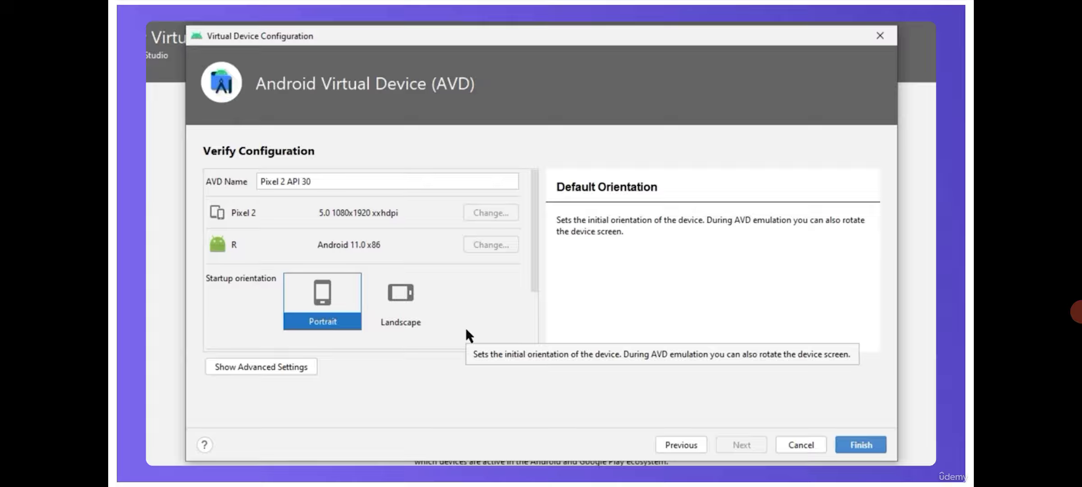
click(862, 442)
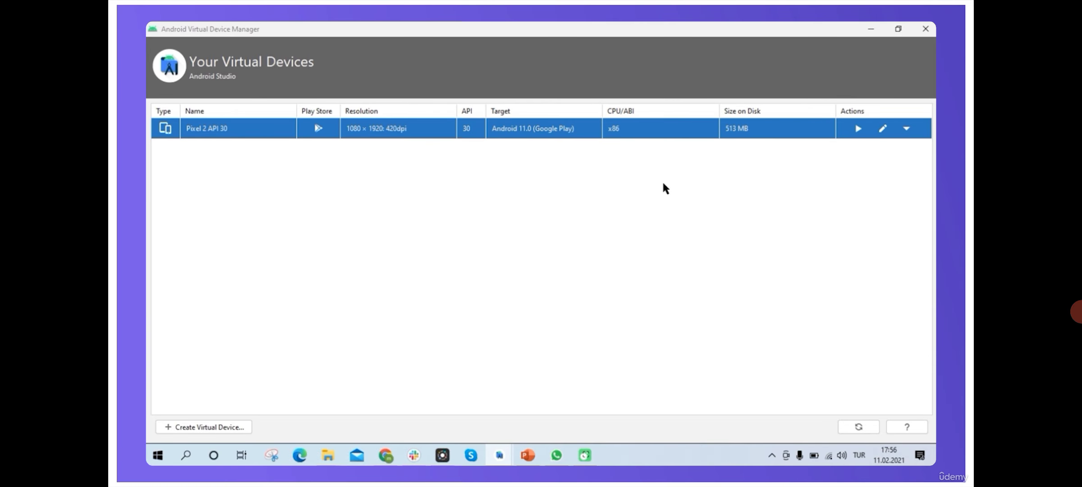
Step: Launch the Pixel 2 API 30 virtual device and minimize the virtual device manager to reveal the layout editor
click(859, 129)
click(899, 30)
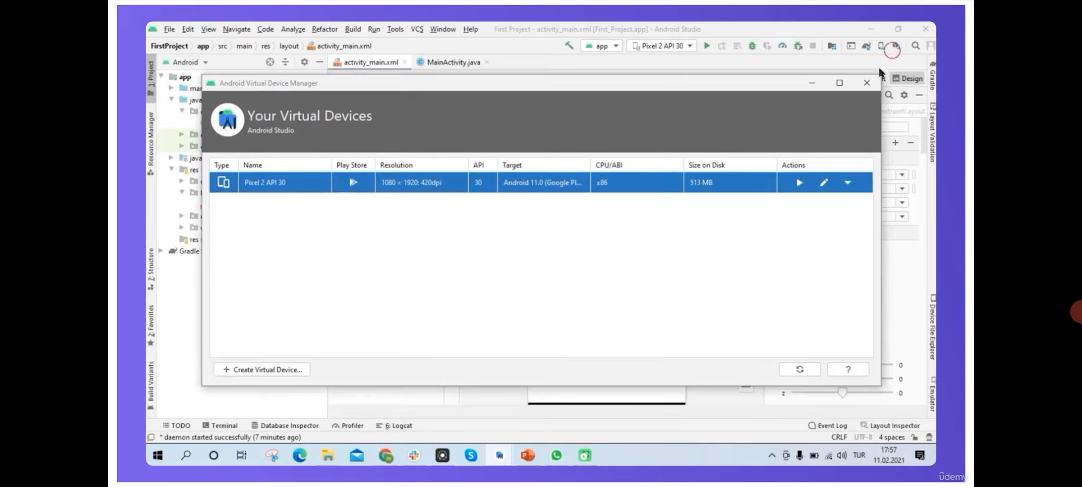
click(813, 80)
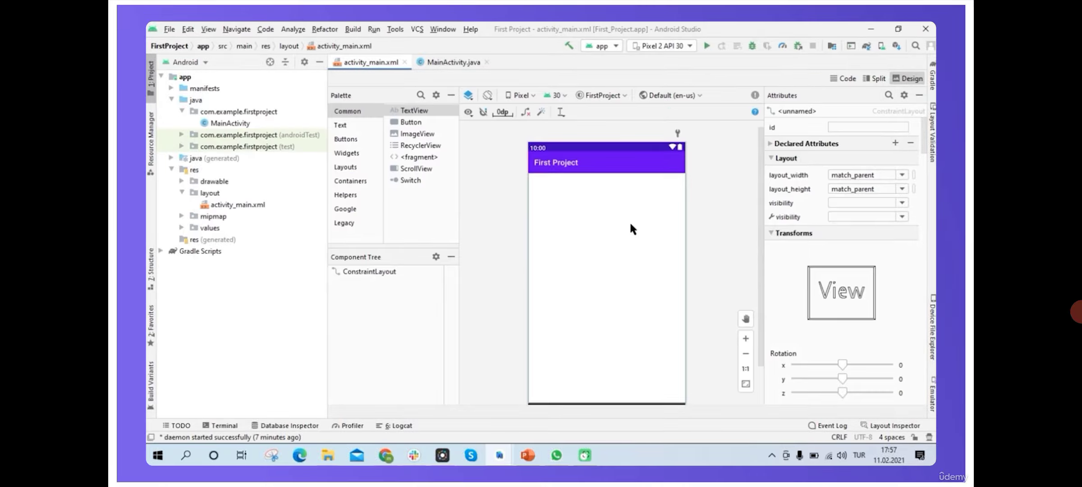
click(745, 354)
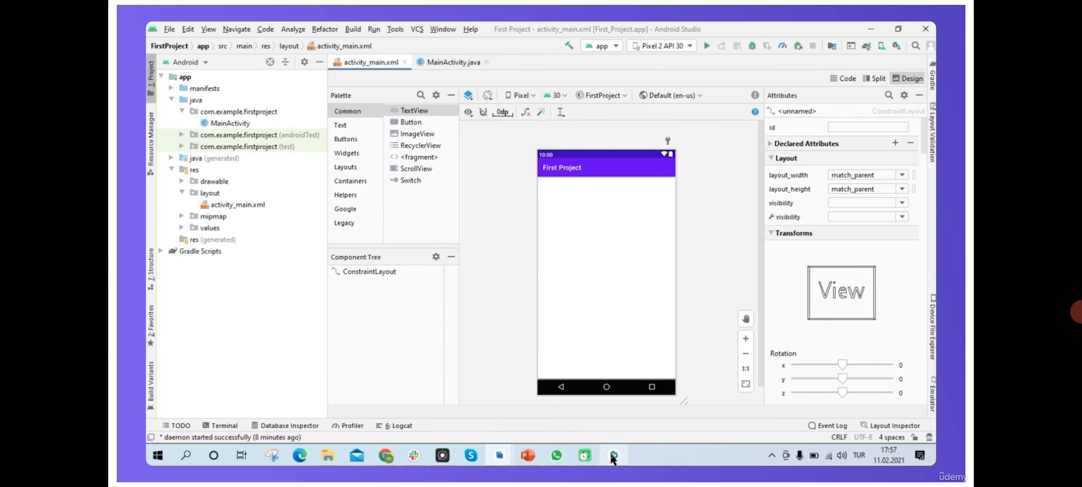
Step: Bring the emulator window forward and clear its obsolete-ADB warning and the System UI dialog
click(612, 455)
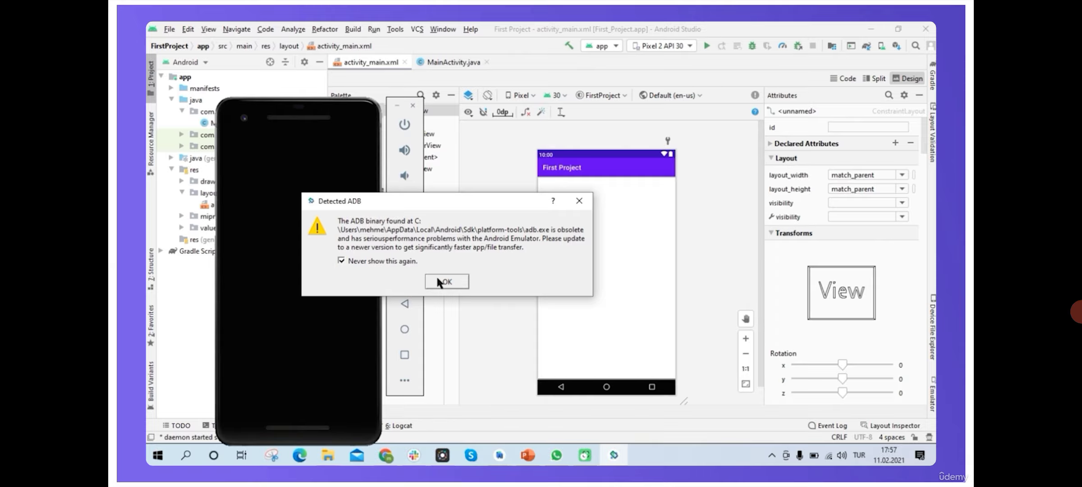
click(448, 283)
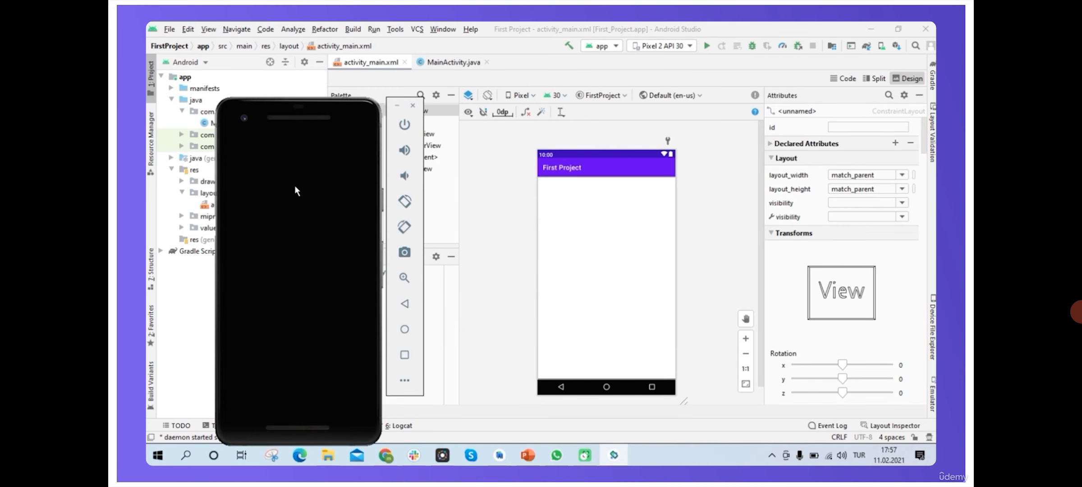
drag(309, 118, 445, 83)
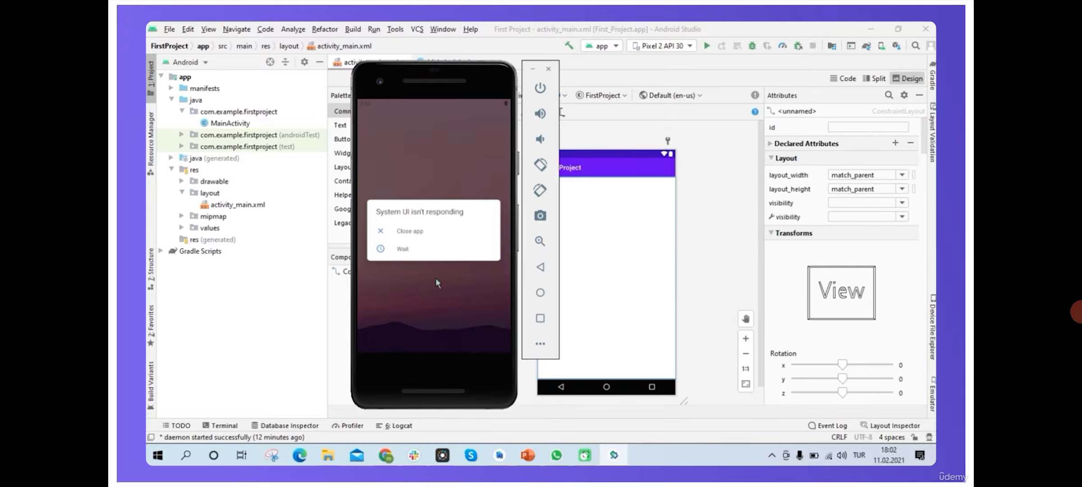
click(415, 230)
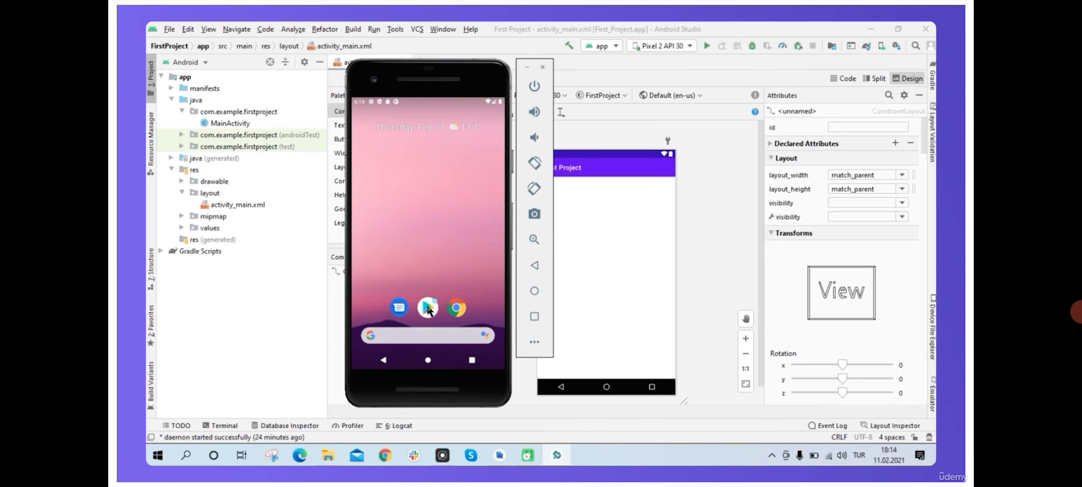
Step: Sign in to Google Play on the emulator with the account e-mail and password, accepting the terms and Google services
click(428, 308)
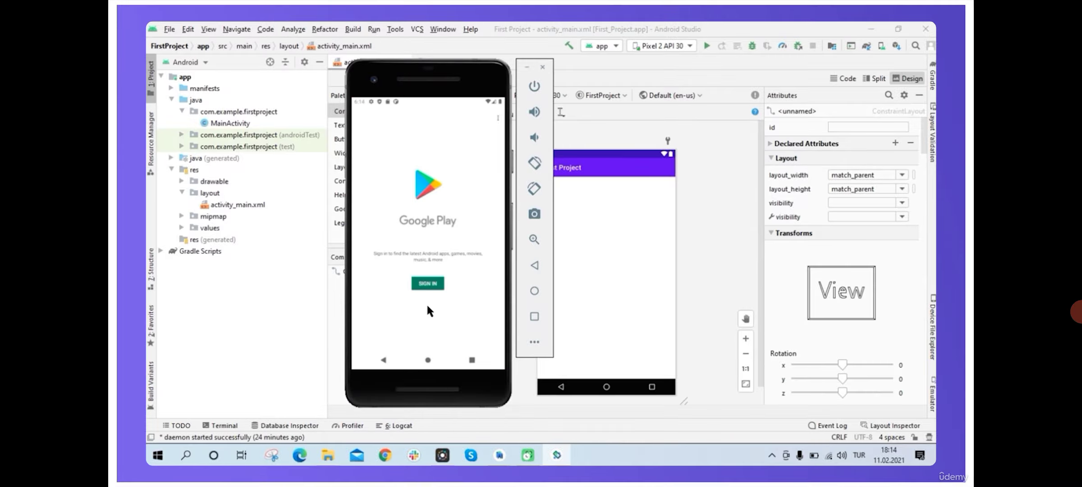
click(432, 282)
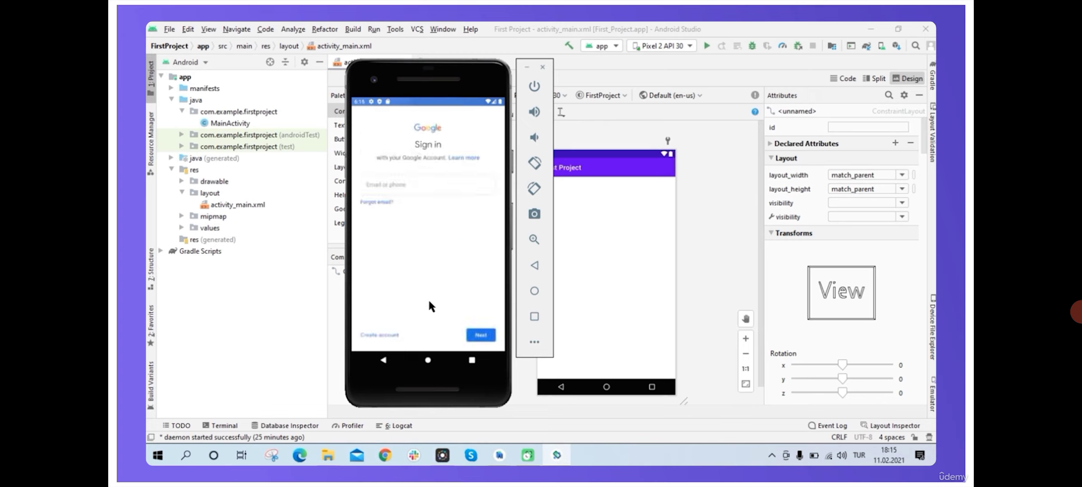
click(401, 185)
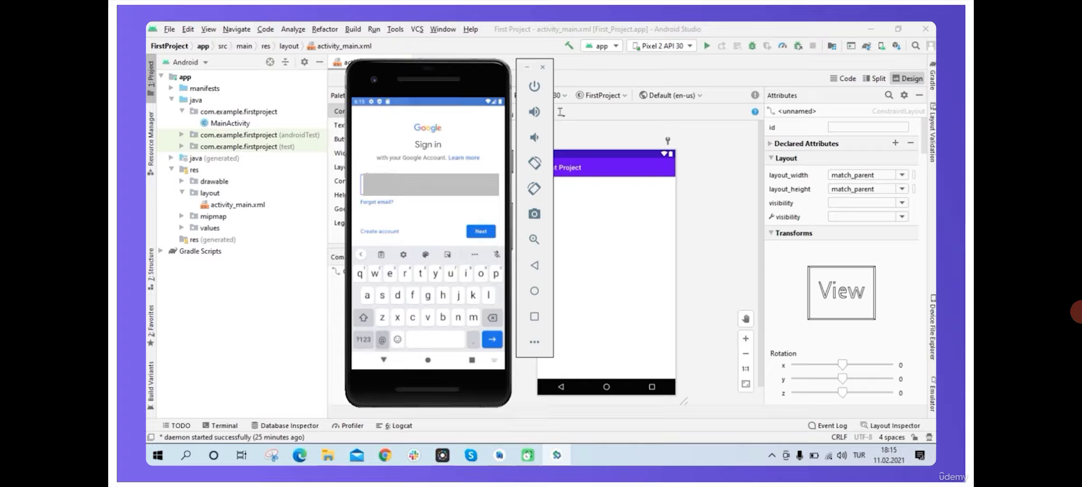
click(385, 343)
click(482, 230)
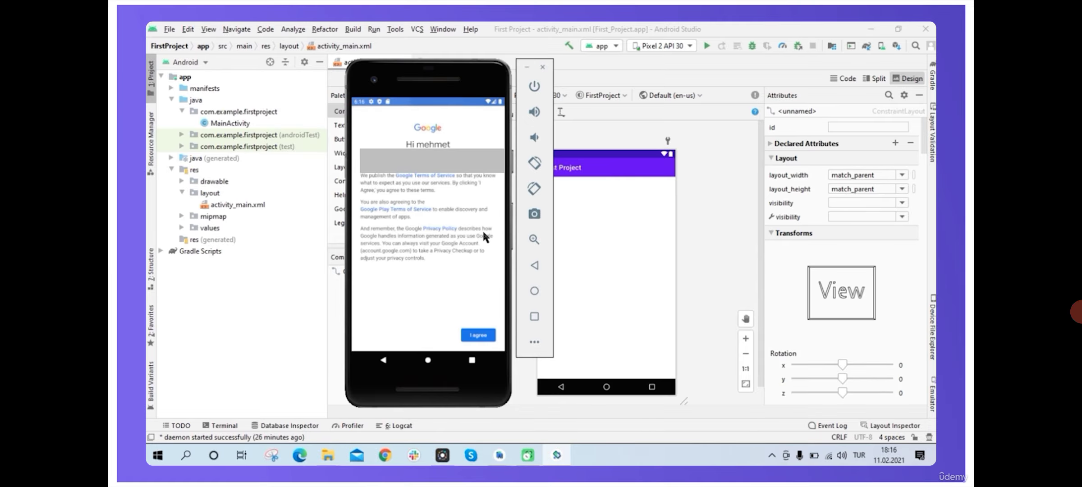
click(488, 338)
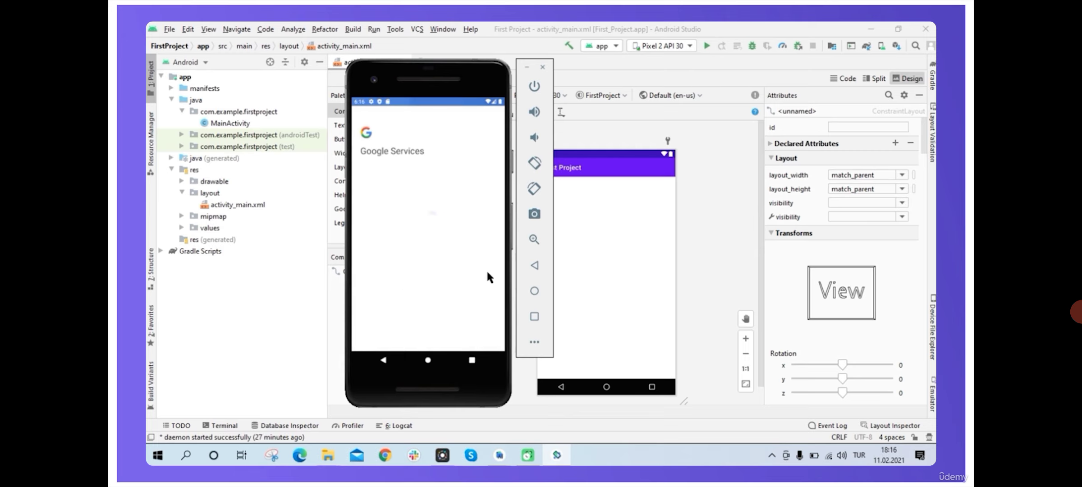
click(480, 337)
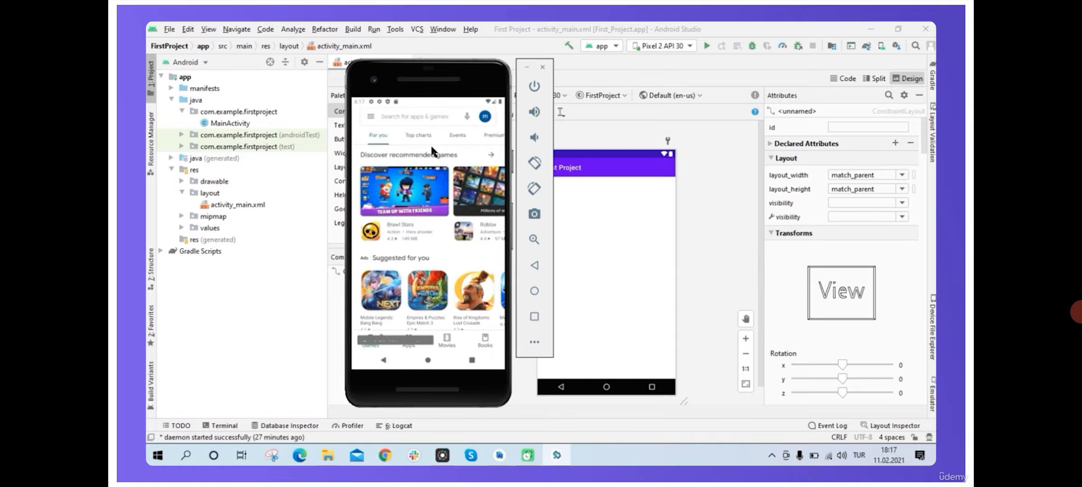
Step: Move the emulator window beside the First Project layout preview so that it no longer covers it
mouse_move(441, 94)
mouse_down()
mouse_move(428, 89)
mouse_move(432, 97)
mouse_up()
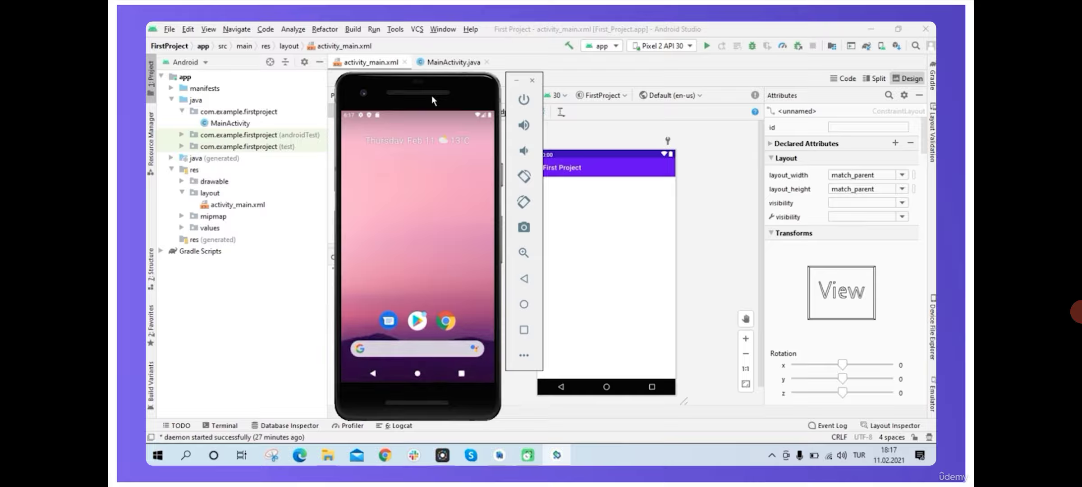
drag(436, 96, 370, 83)
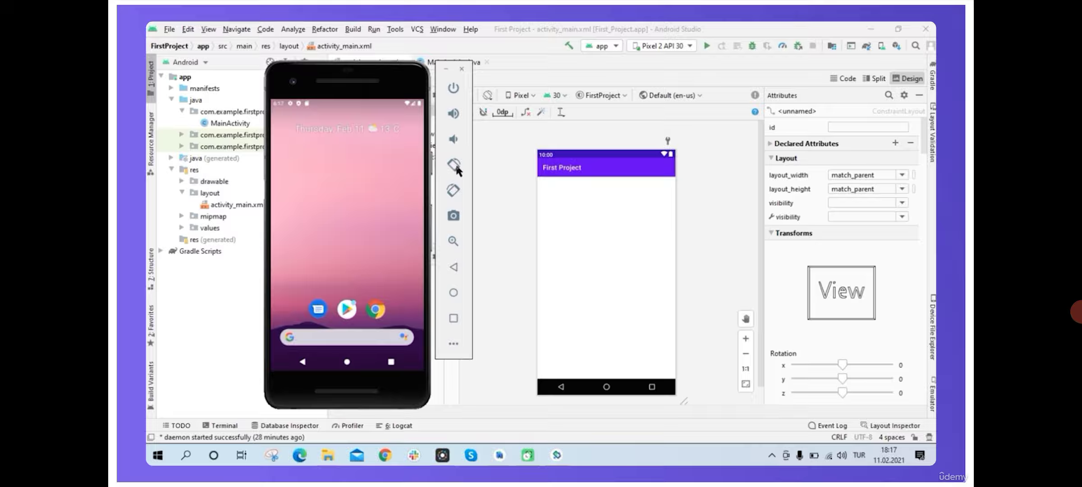
drag(374, 85, 393, 72)
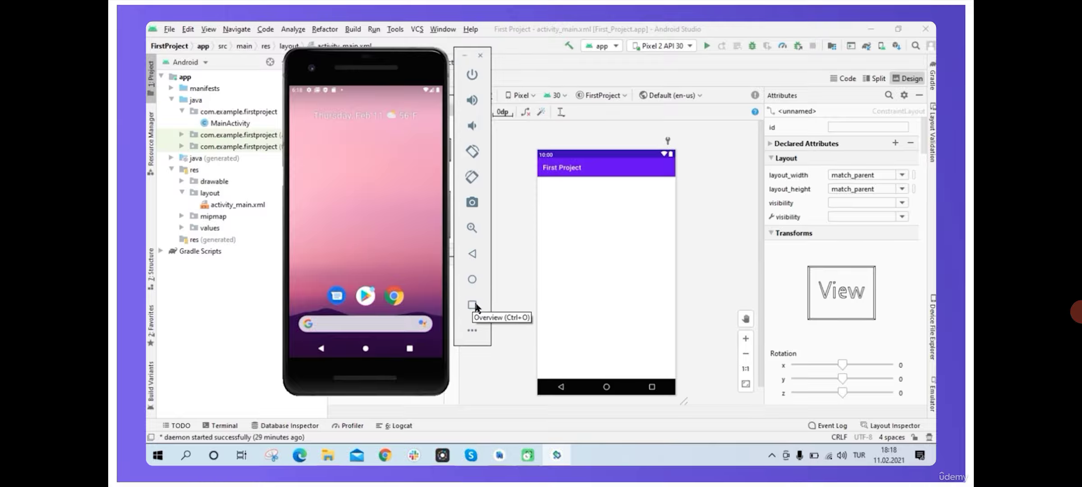
Step: Open the emulator's extended controls and review the Location, Displays, Cellular, Battery, Camera and Phone pages
click(471, 331)
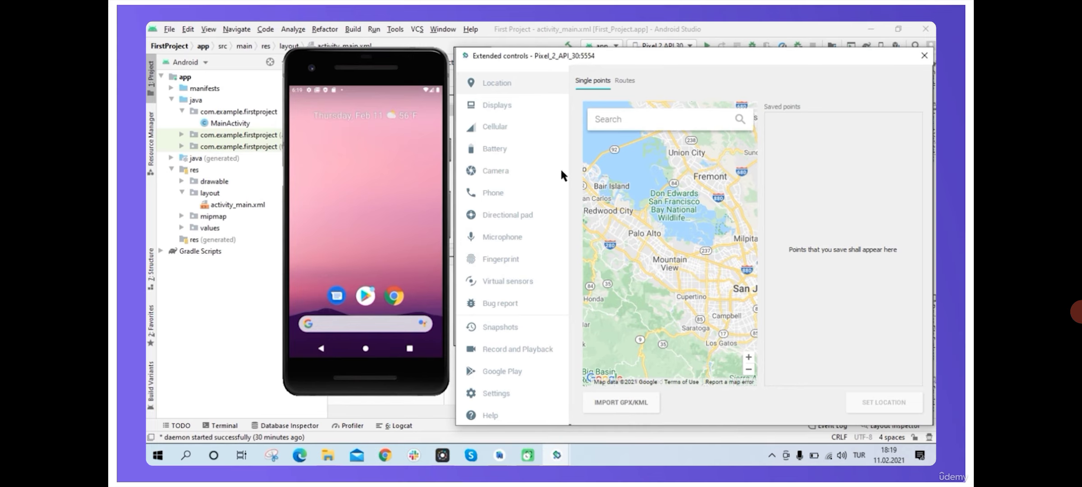
click(496, 105)
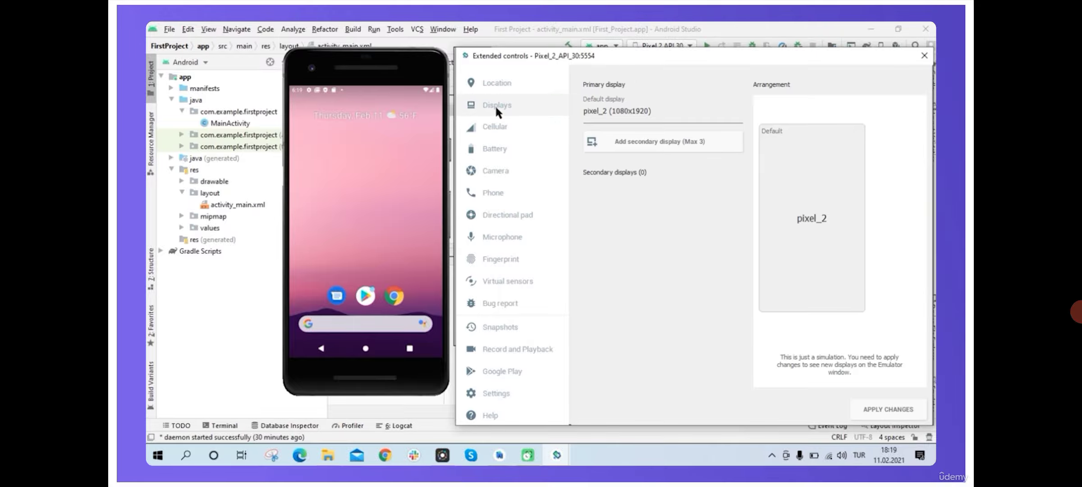
click(491, 126)
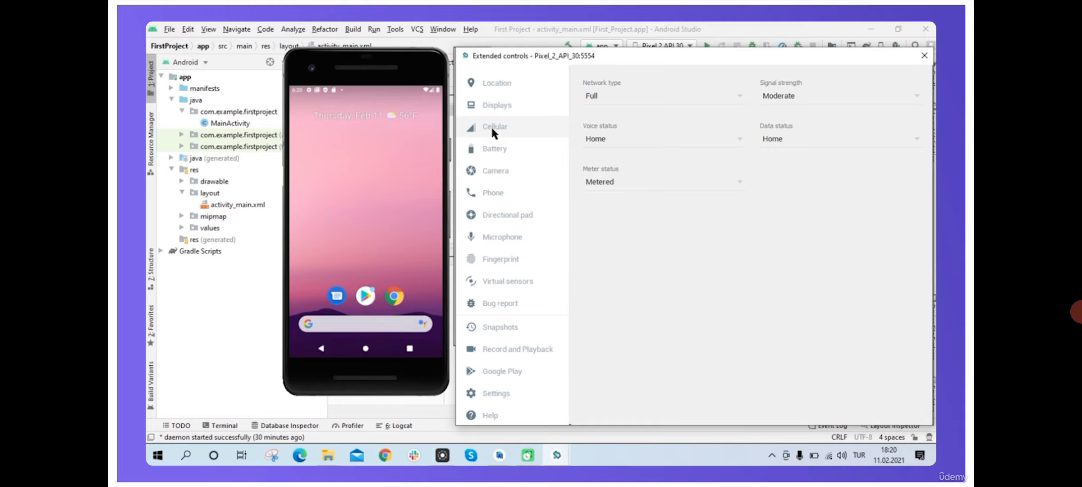
click(496, 148)
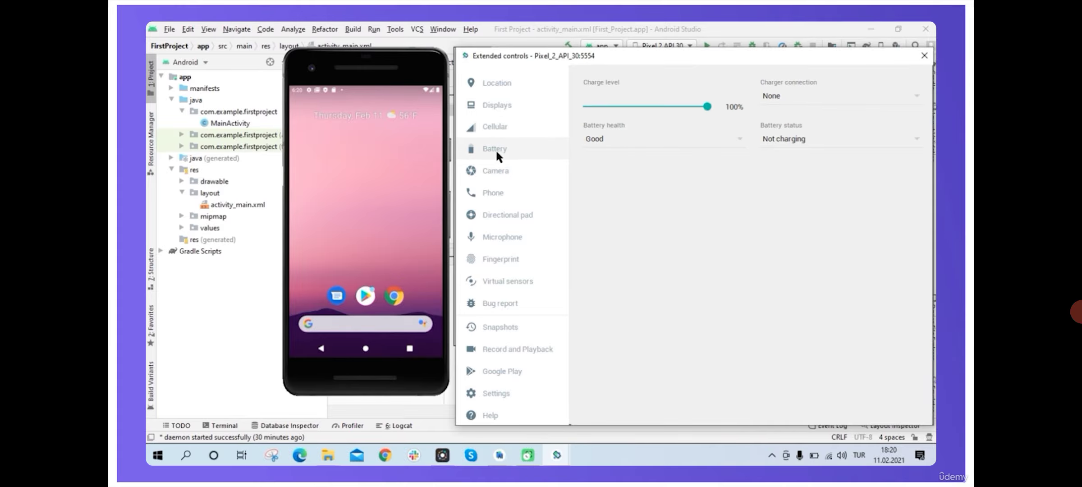
click(498, 172)
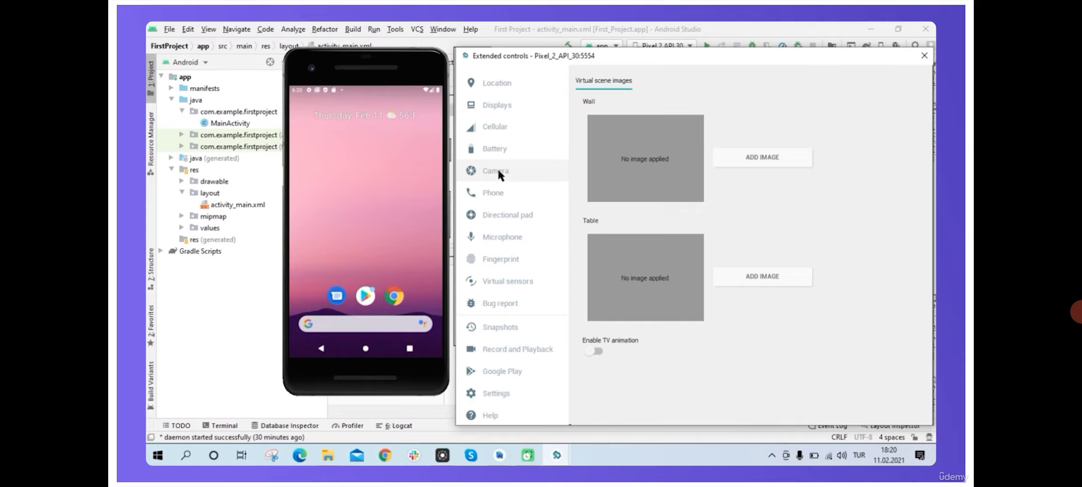
click(502, 193)
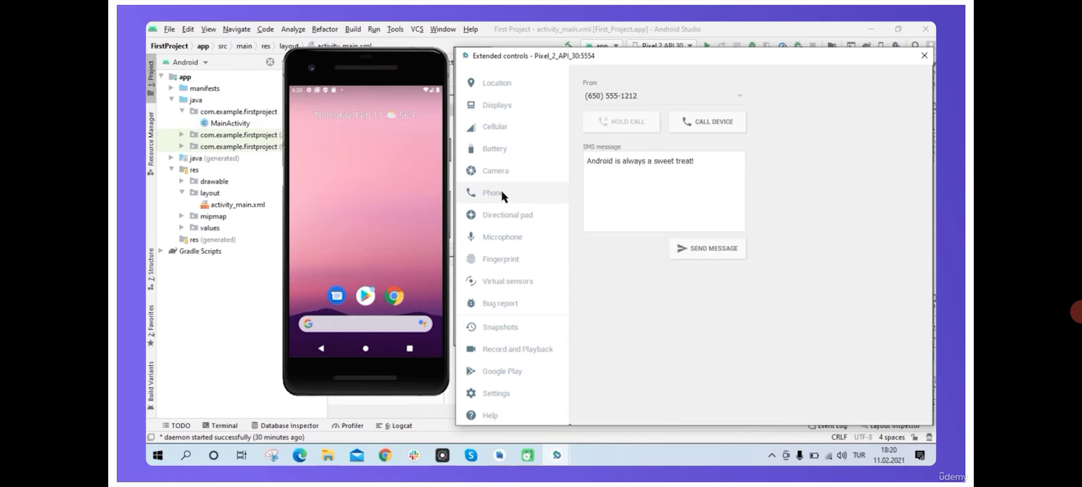
Step: Review the remaining extended controls pages from Directional pad through Virtual sensors, Record and Playback and Google Play to Settings
click(506, 216)
click(504, 238)
click(507, 256)
click(513, 280)
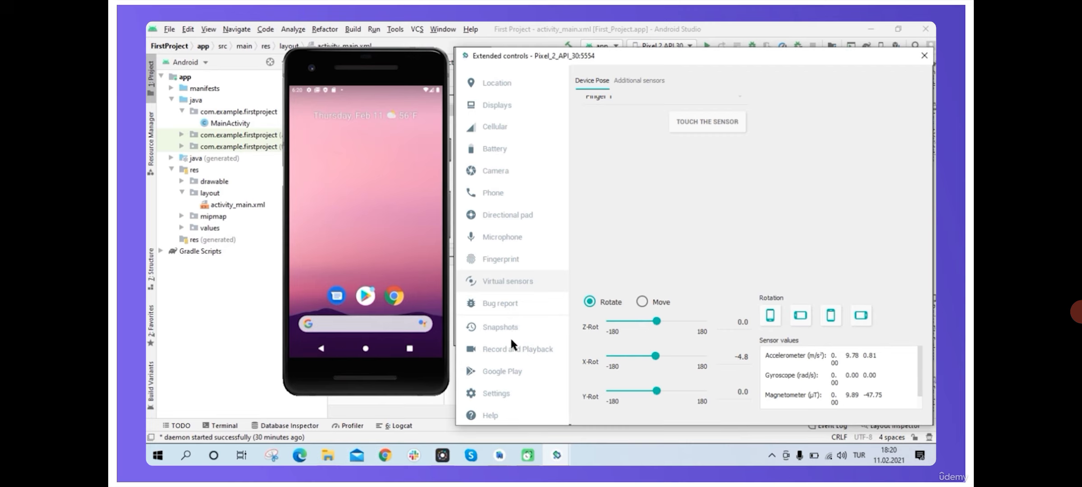
key(Down)
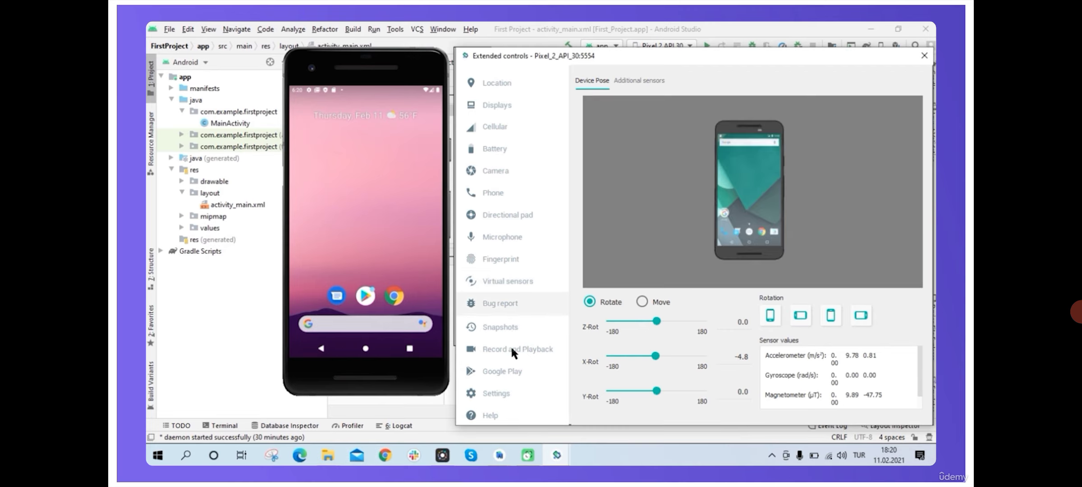
key(Down)
click(513, 350)
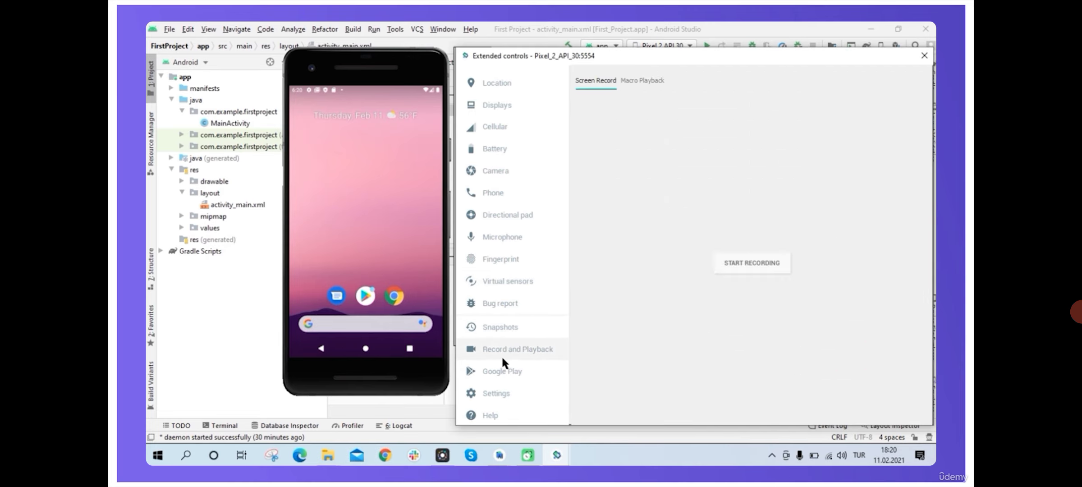
click(502, 369)
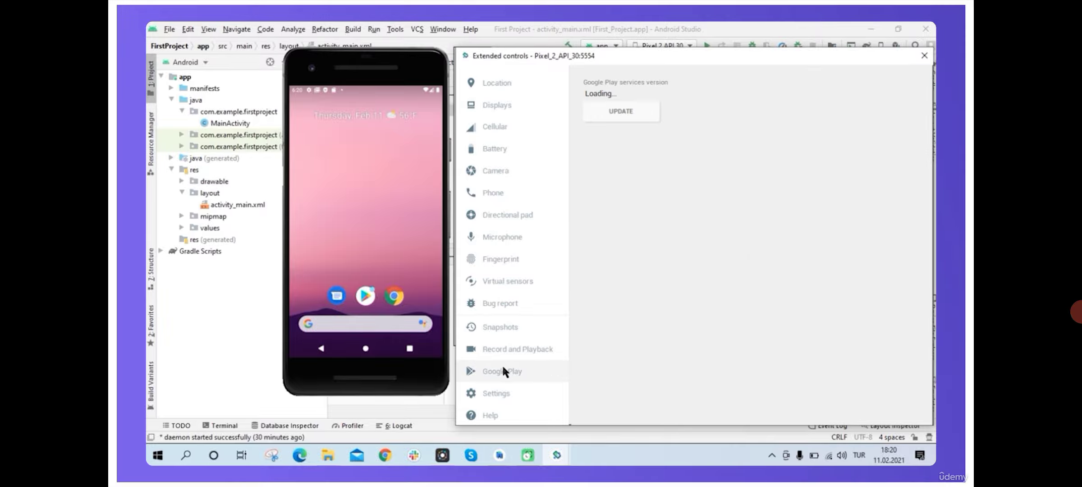
click(499, 392)
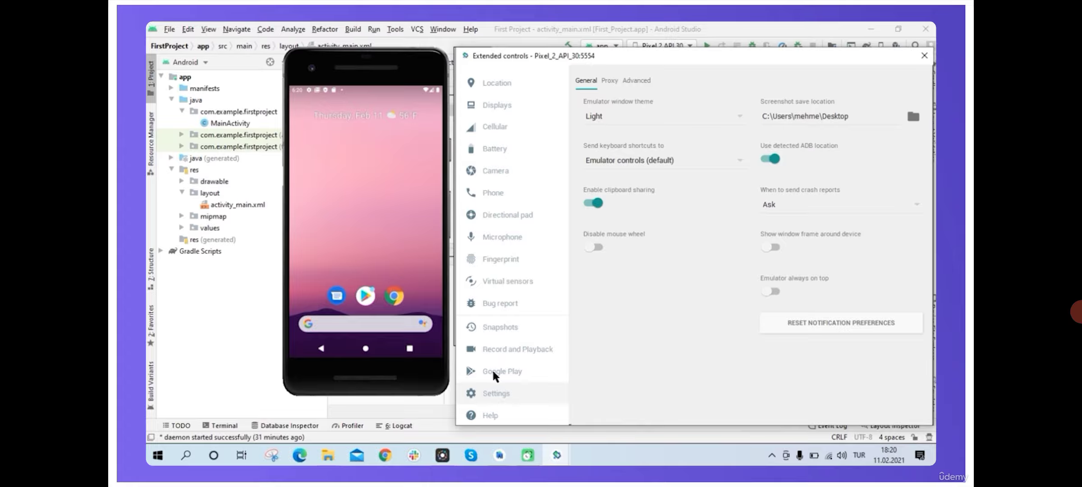
Step: Close the extended controls window and view the emulator's installed apps, ending back on its home screen
click(496, 83)
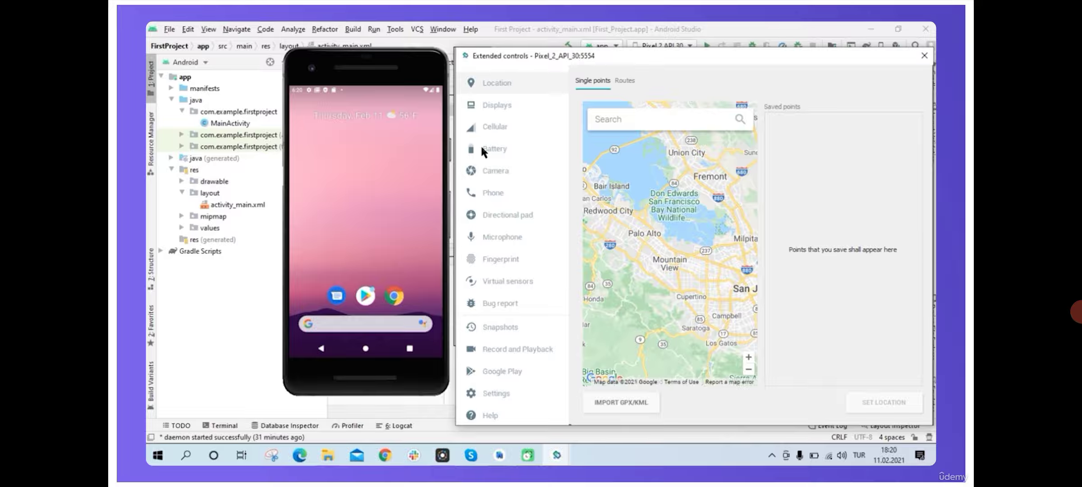
click(924, 55)
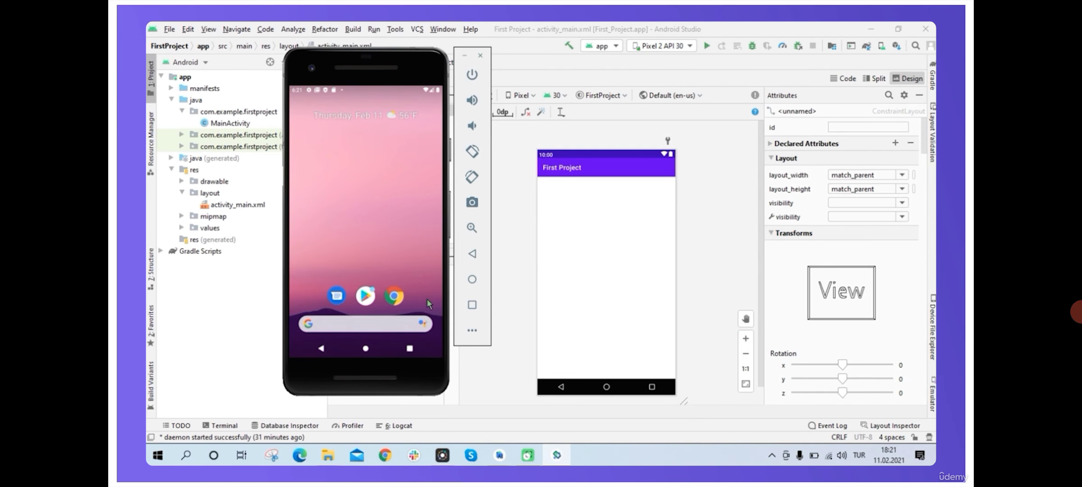
drag(406, 289, 397, 153)
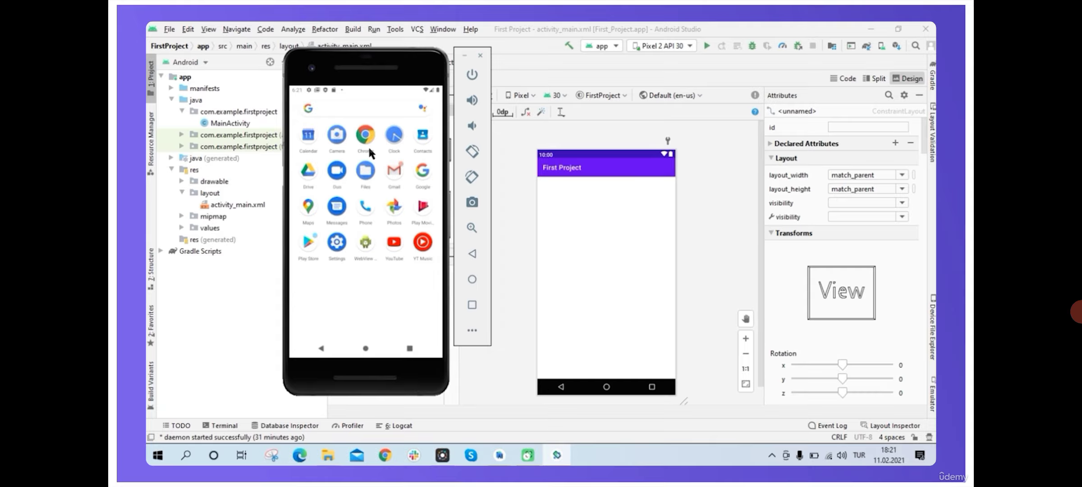
click(367, 350)
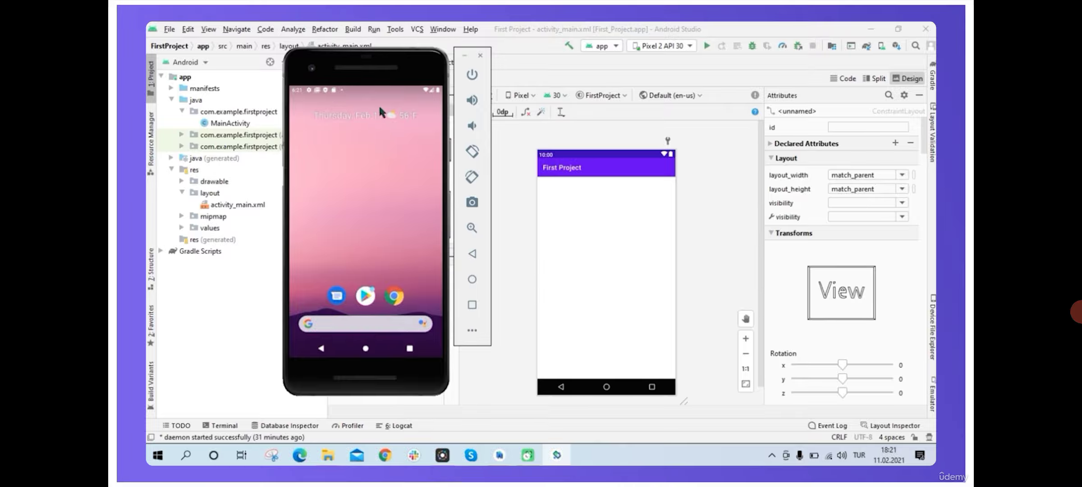
Step: Shift the emulator window slightly and minimize it so that the whole activity_main.xml layout editor is uncovered
drag(388, 66, 367, 80)
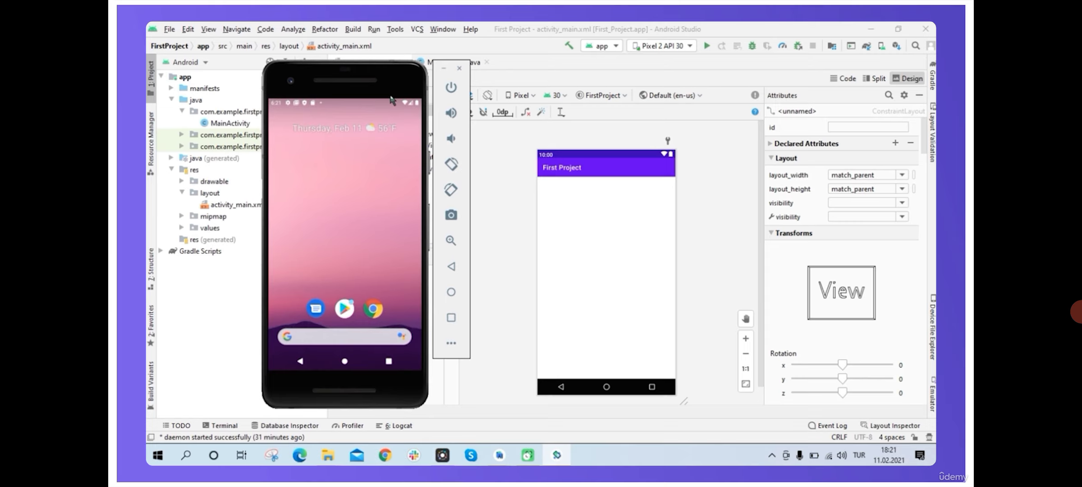
click(444, 67)
click(558, 456)
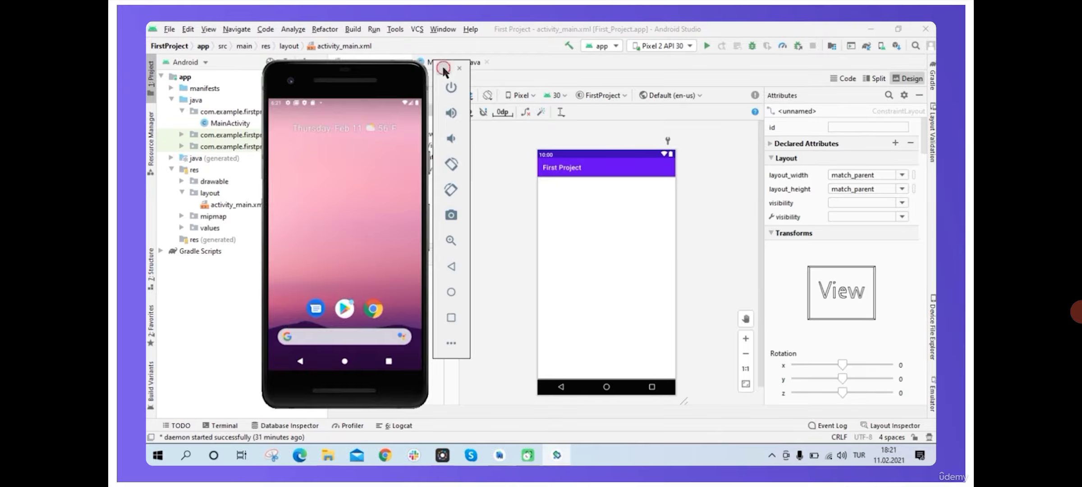
click(442, 65)
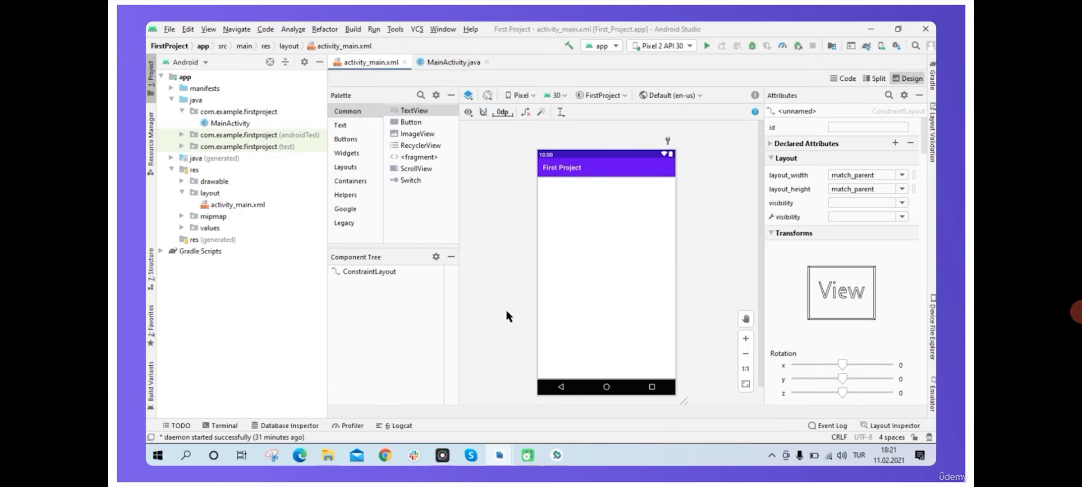
Step: Show the MainActivity.java code and choose the running Pixel 2 API 30 as the target device
click(455, 63)
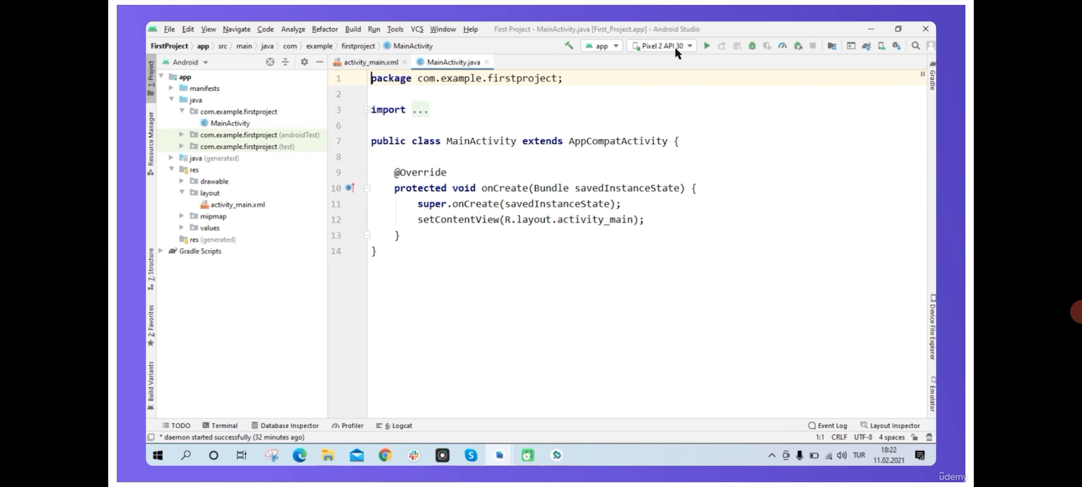
click(689, 46)
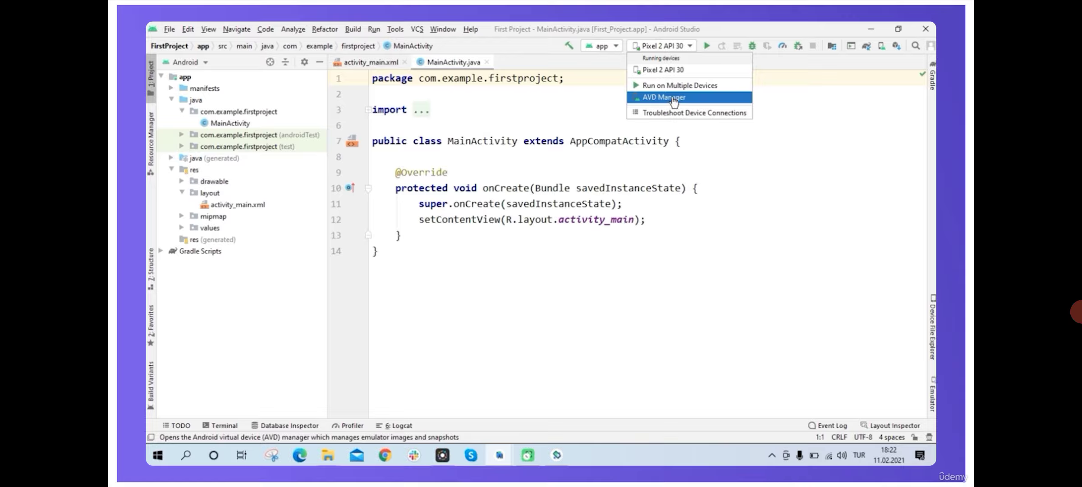
click(669, 71)
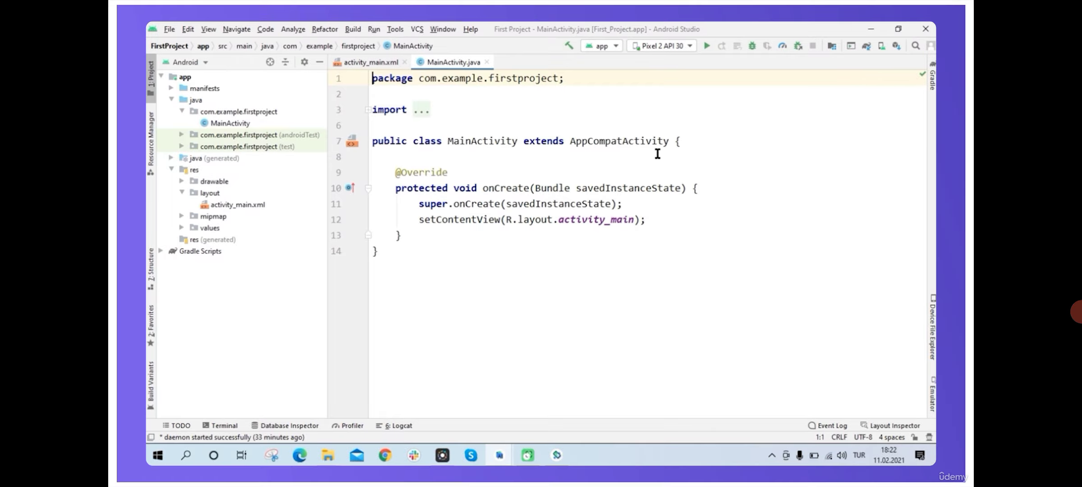
Step: Open the activity_main.xml design and place a Button in the lower half of the First Project layout
click(378, 66)
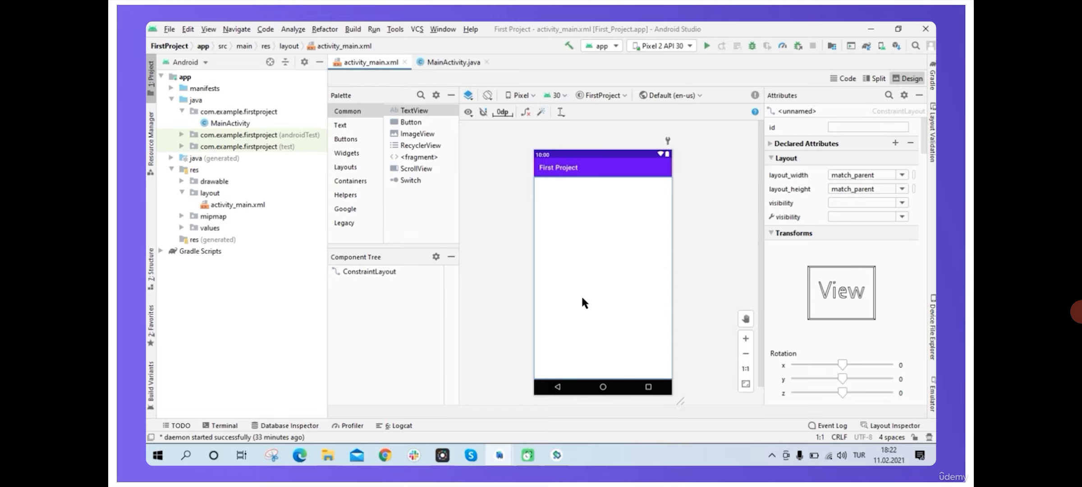
click(412, 123)
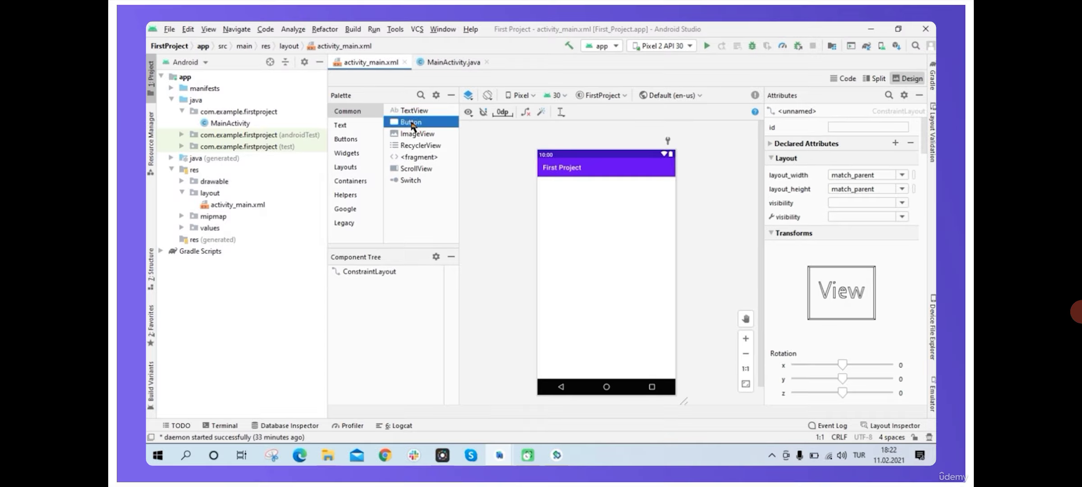
mouse_move(412, 126)
mouse_down()
mouse_move(414, 151)
mouse_move(591, 307)
mouse_move(612, 285)
mouse_up()
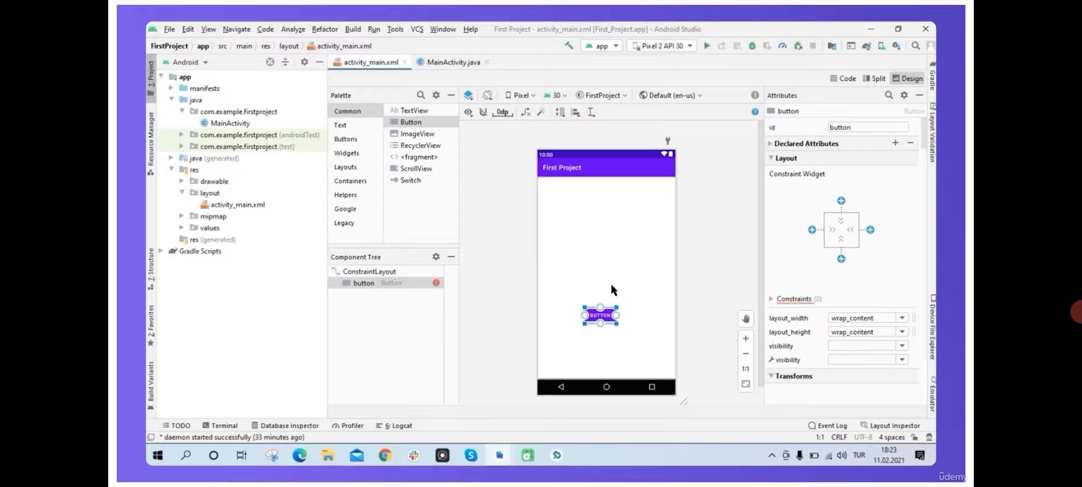
click(612, 285)
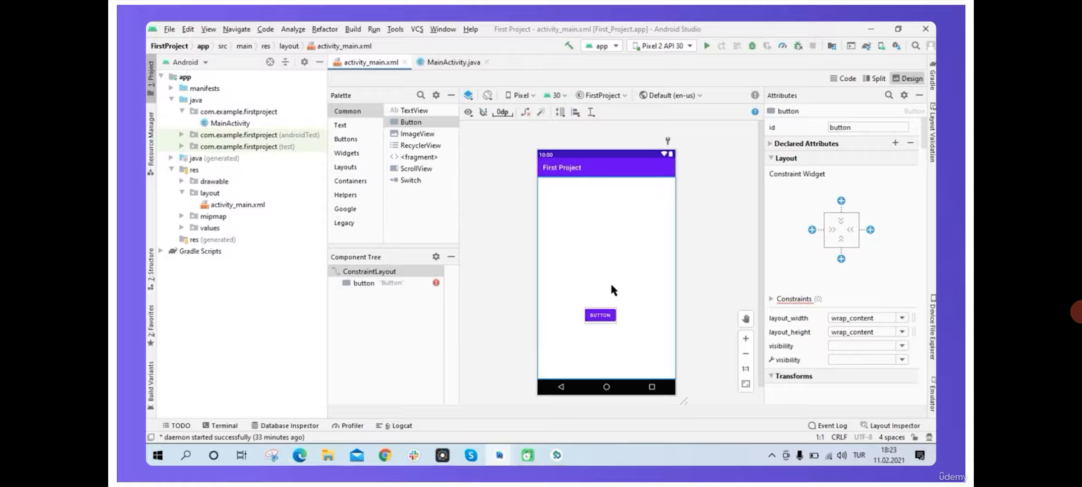
Step: Set the button's layout_width to 300dp and move it so that it sits roughly centred across the layout
click(746, 340)
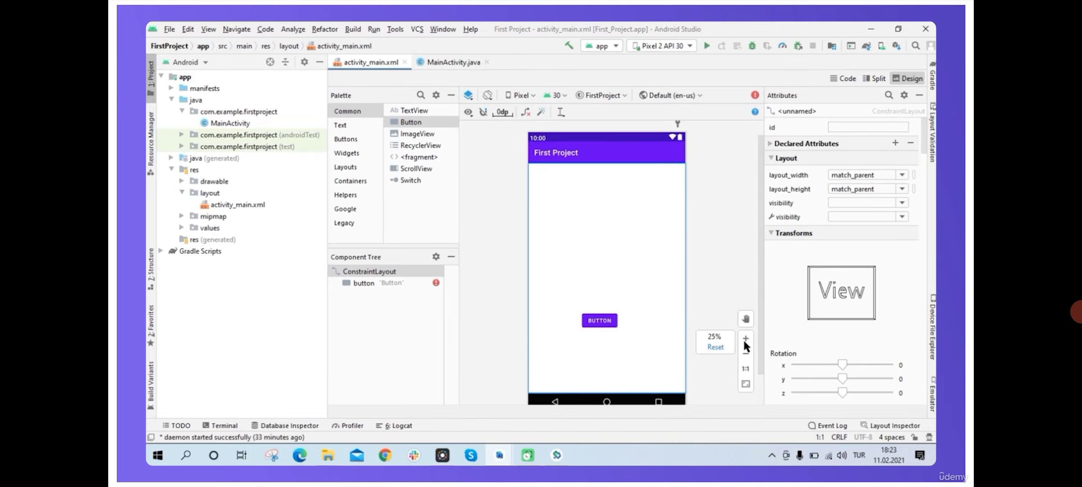
click(745, 342)
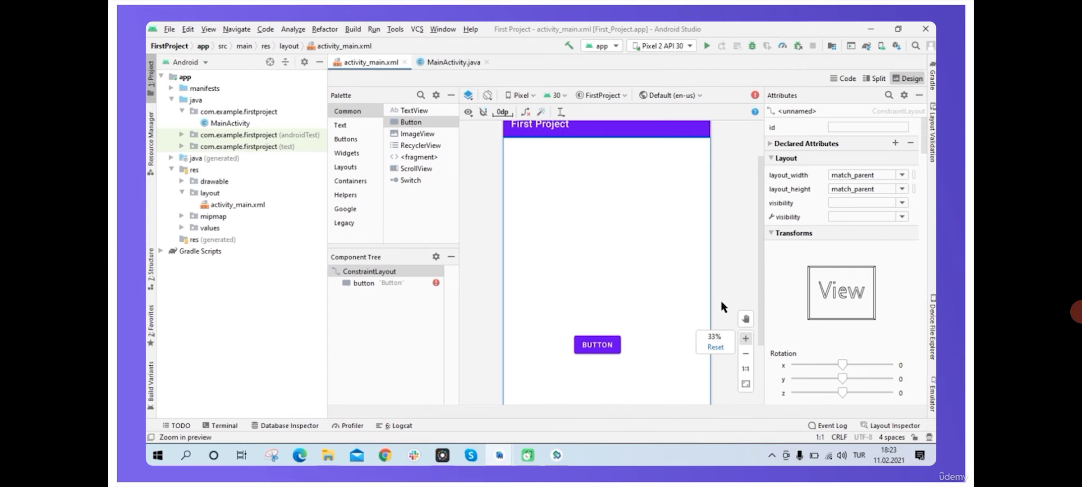
drag(759, 258, 759, 287)
click(597, 299)
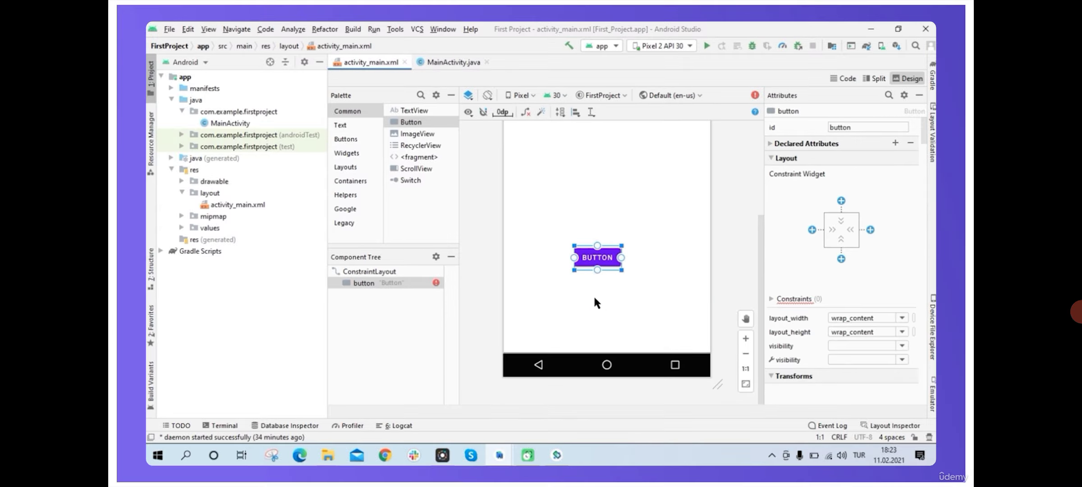
scroll(865, 233, down, 3)
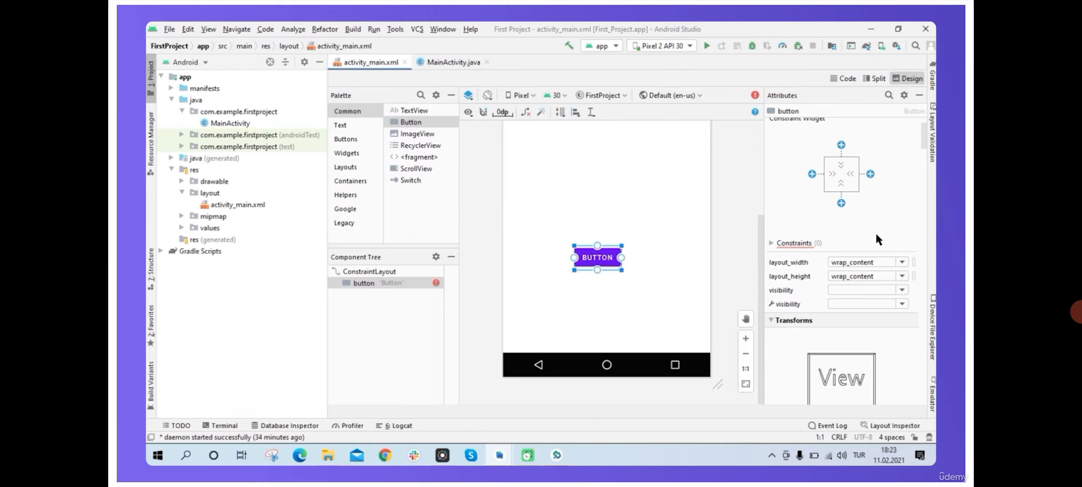
double_click(878, 262)
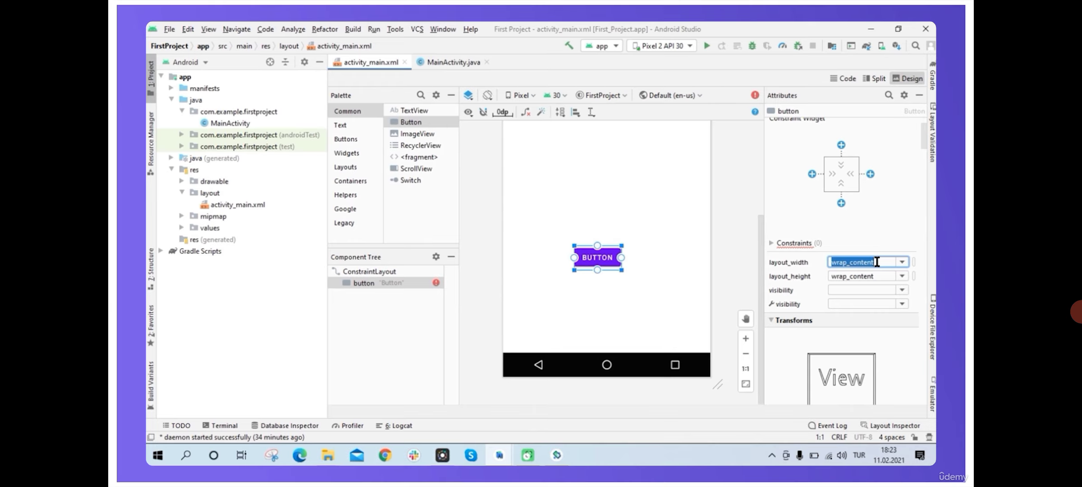
text(300dp)
key(Return)
click(619, 255)
drag(619, 255, 590, 259)
Step: Change the button's backgroundTint to the custom red #FF0303
scroll(880, 253, down, 1)
scroll(880, 254, down, 6)
scroll(881, 254, down, 4)
scroll(880, 254, down, 2)
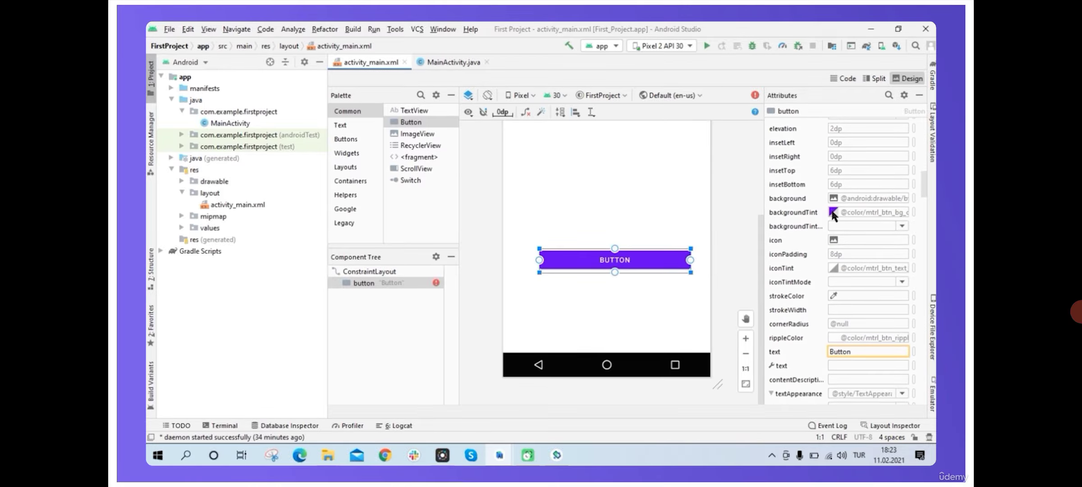
click(833, 212)
drag(782, 166, 827, 115)
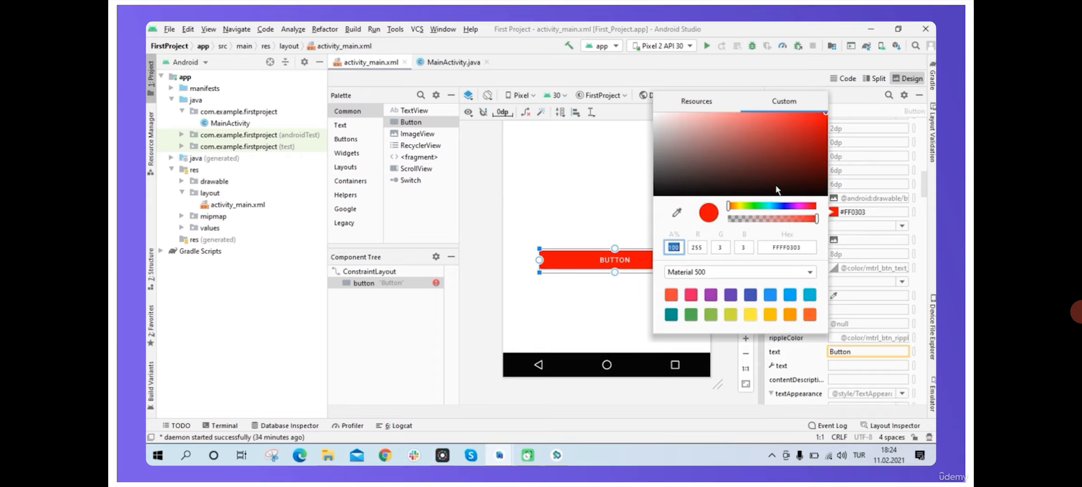
click(599, 305)
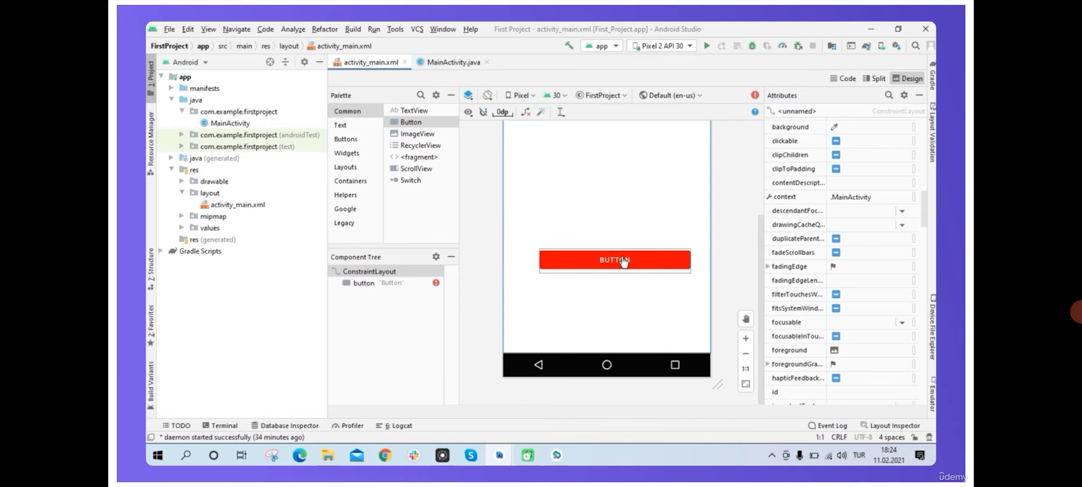
Step: Change the text of the red button to "Hello World"
click(596, 259)
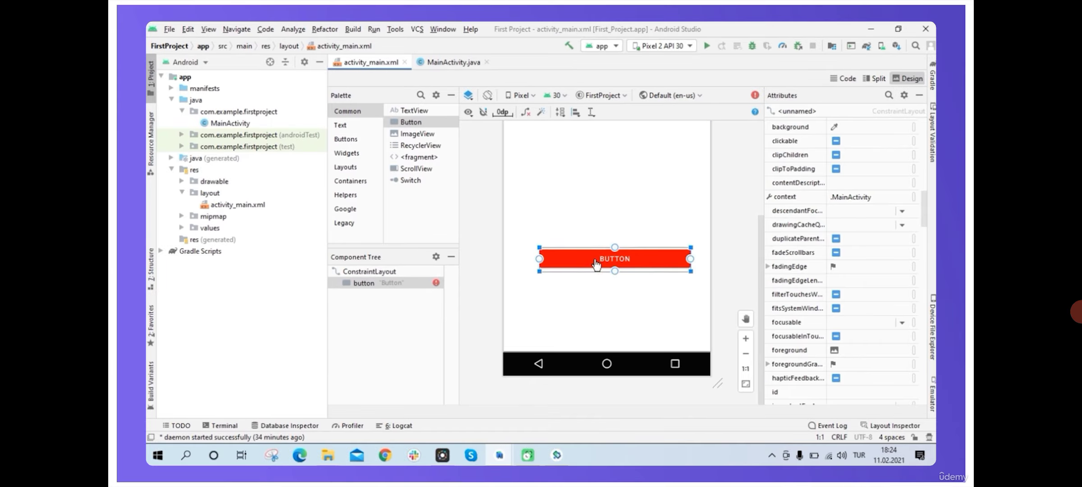
scroll(882, 199, down, 4)
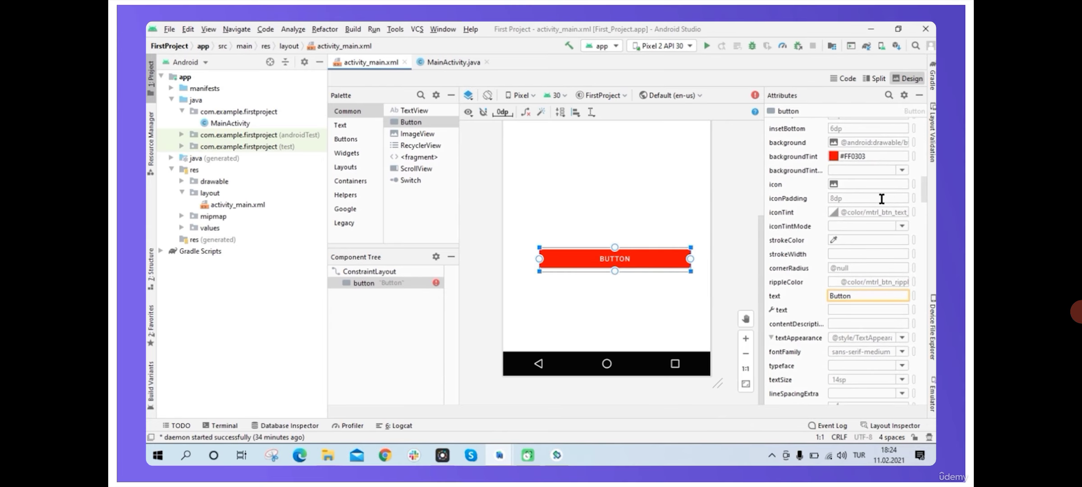
scroll(882, 199, down, 2)
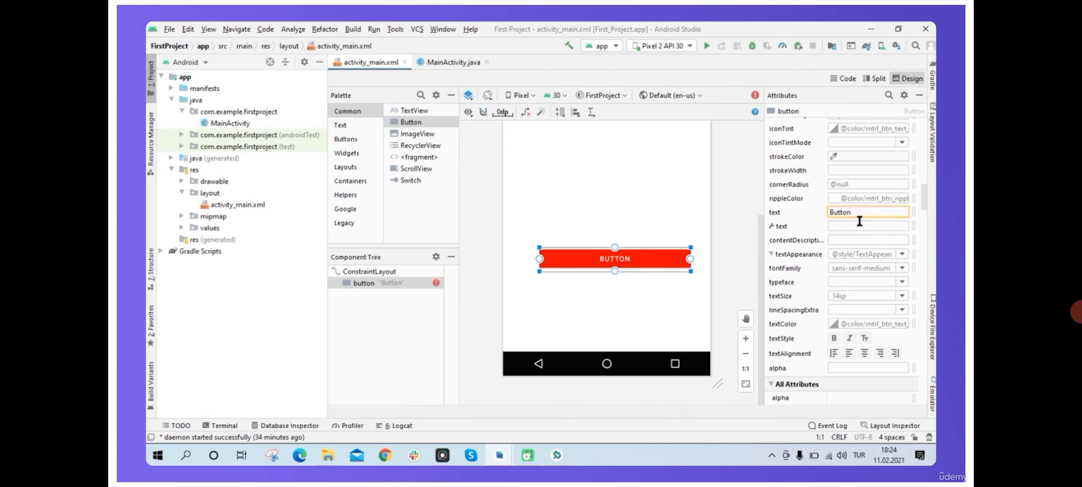
click(856, 212)
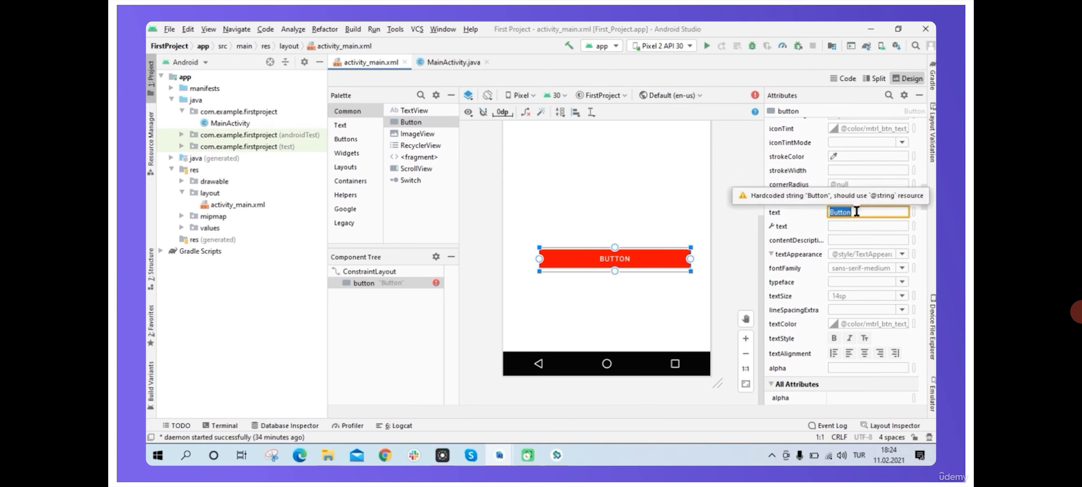
text(Hello)
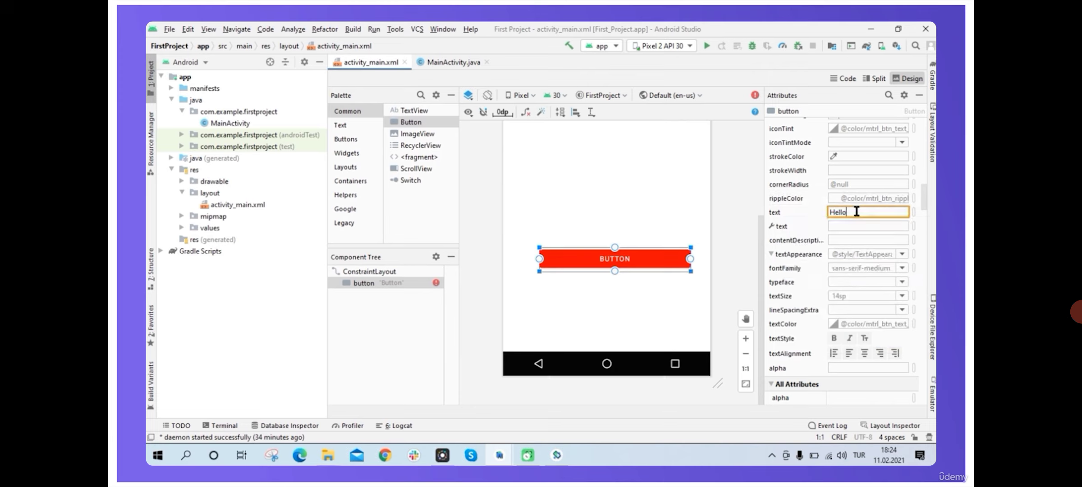
text( World)
key(Return)
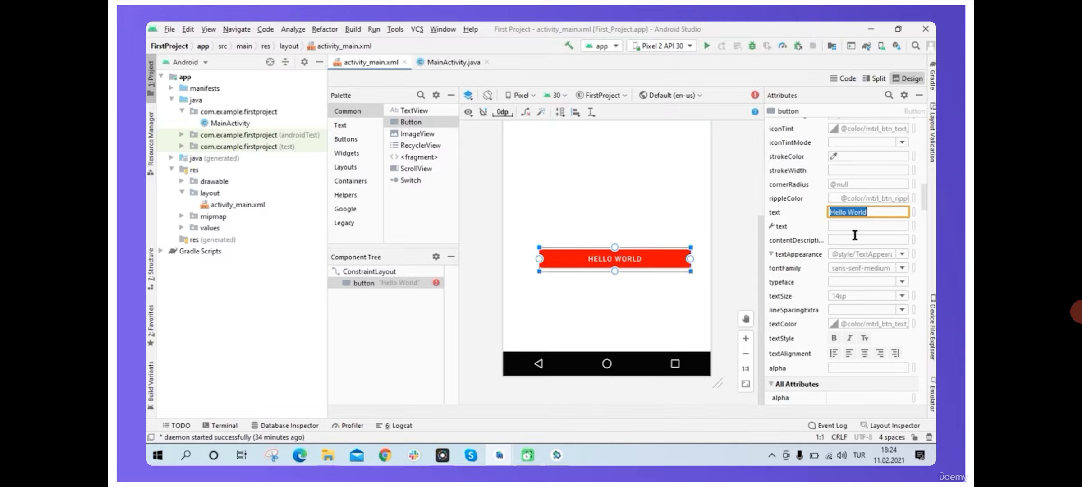
Step: Set the textSize of the Hello World button to 18sp
scroll(863, 228, down, 2)
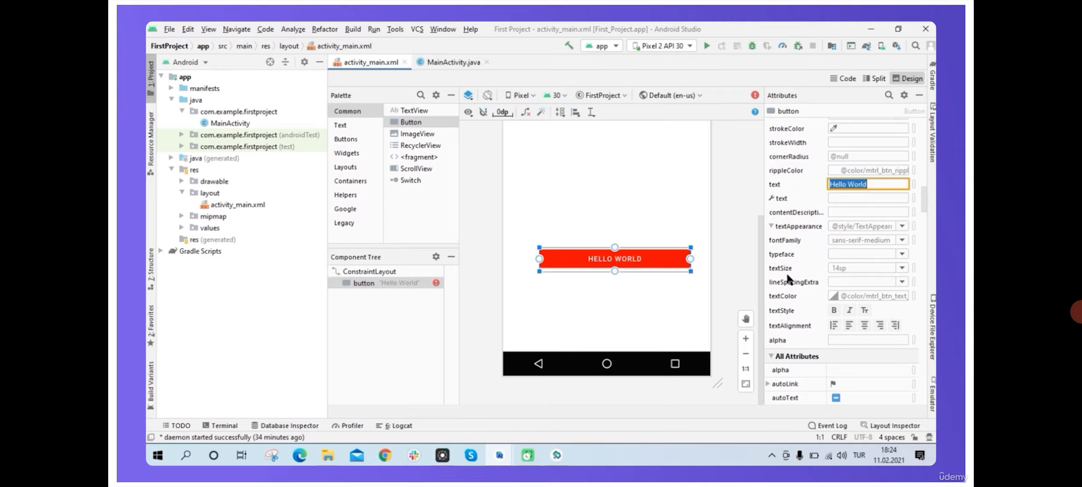
click(902, 265)
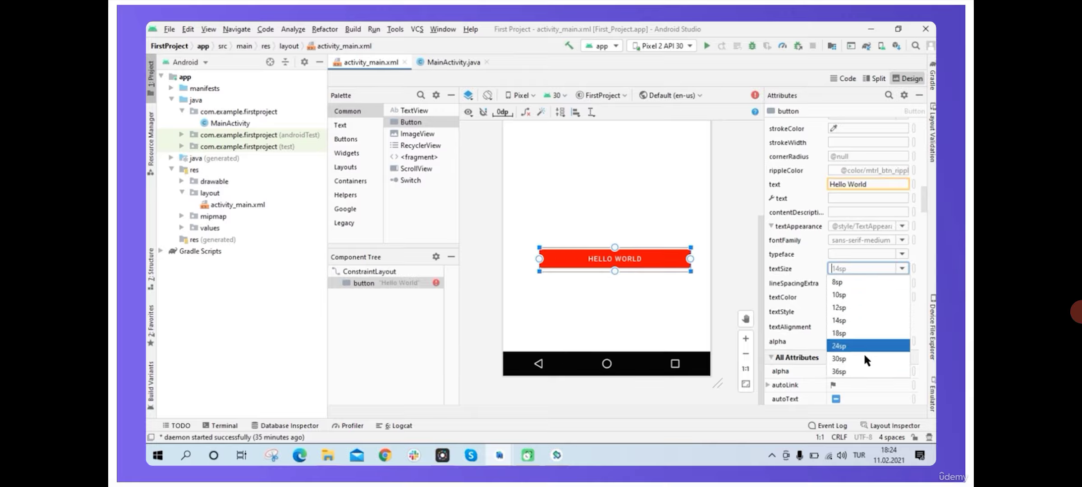
click(853, 333)
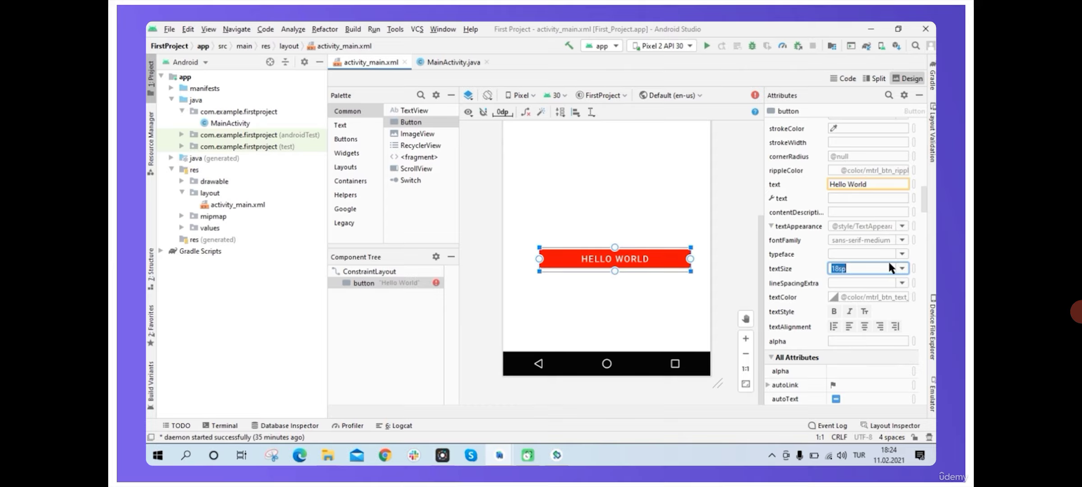
scroll(870, 250, down, 2)
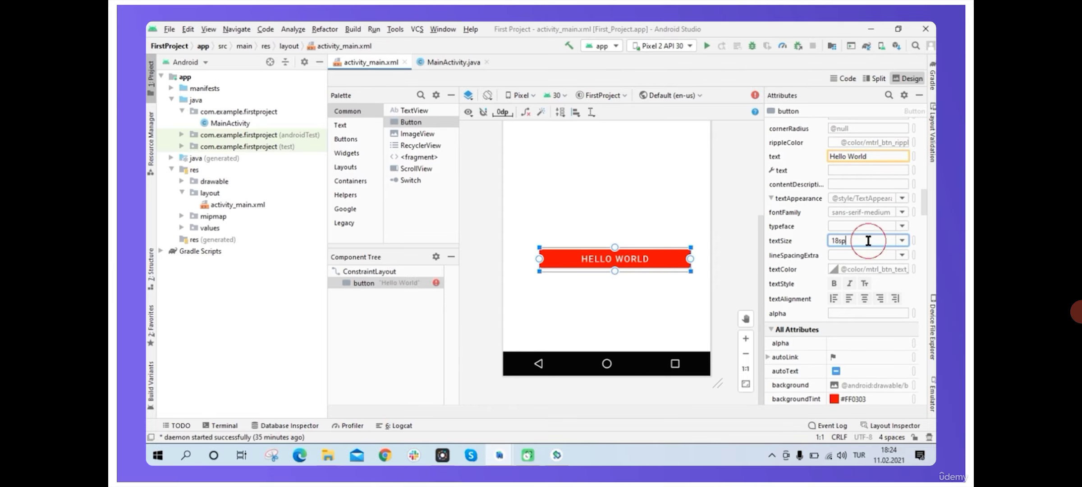
Step: Apply the bold textStyle to the Hello World button and deselect it
click(636, 325)
click(638, 264)
scroll(887, 213, down, 3)
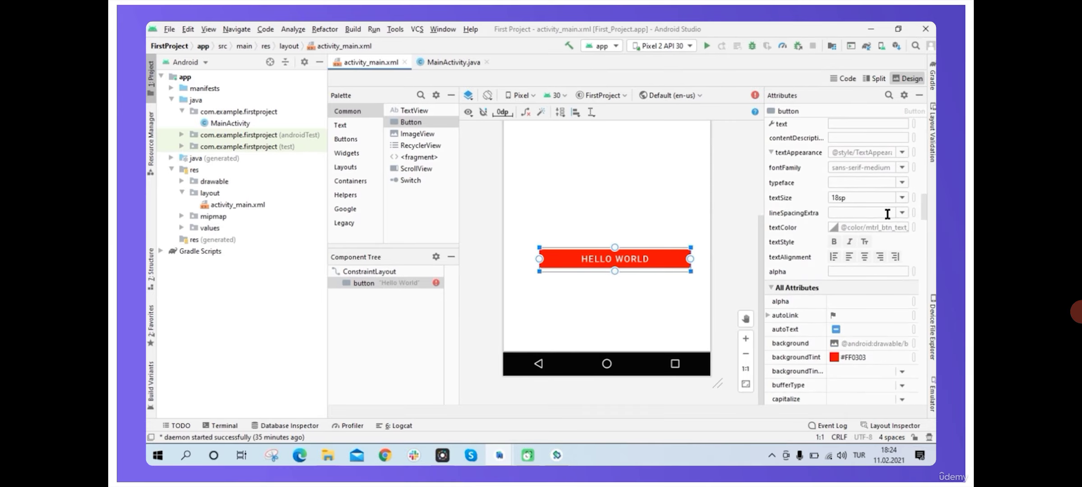
click(837, 239)
click(663, 233)
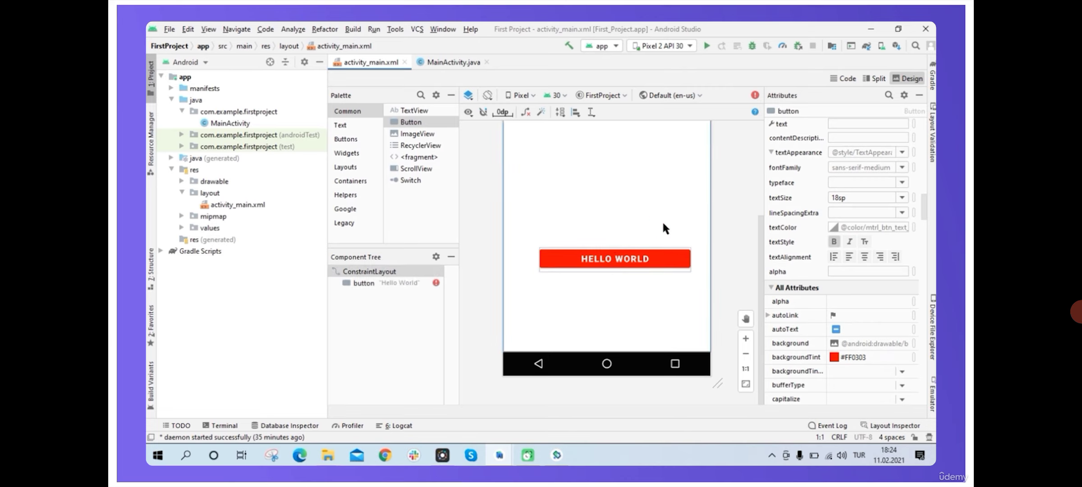
click(746, 353)
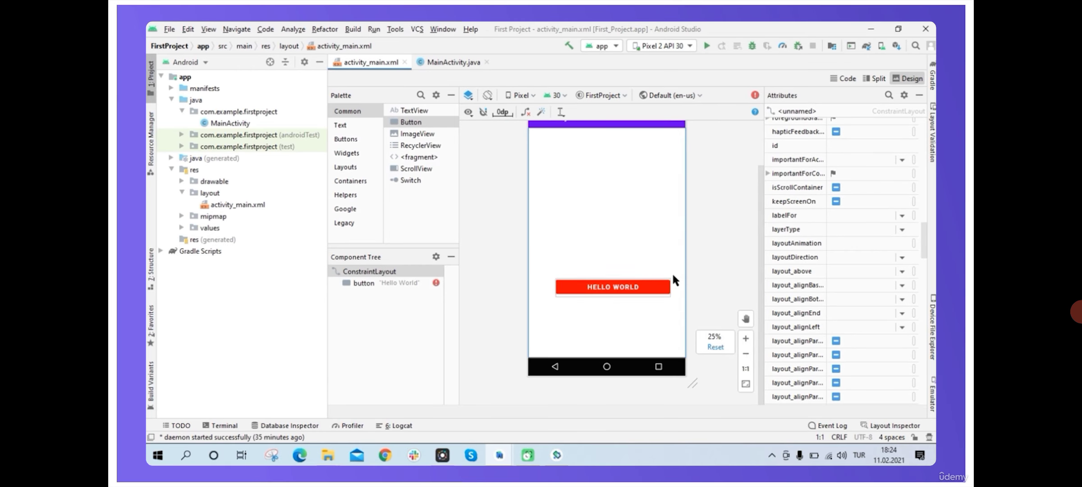
Step: Constrain the Hello World button to the parent layout's edges, centred horizontally in the lower half of the screen, and deselect it
click(658, 291)
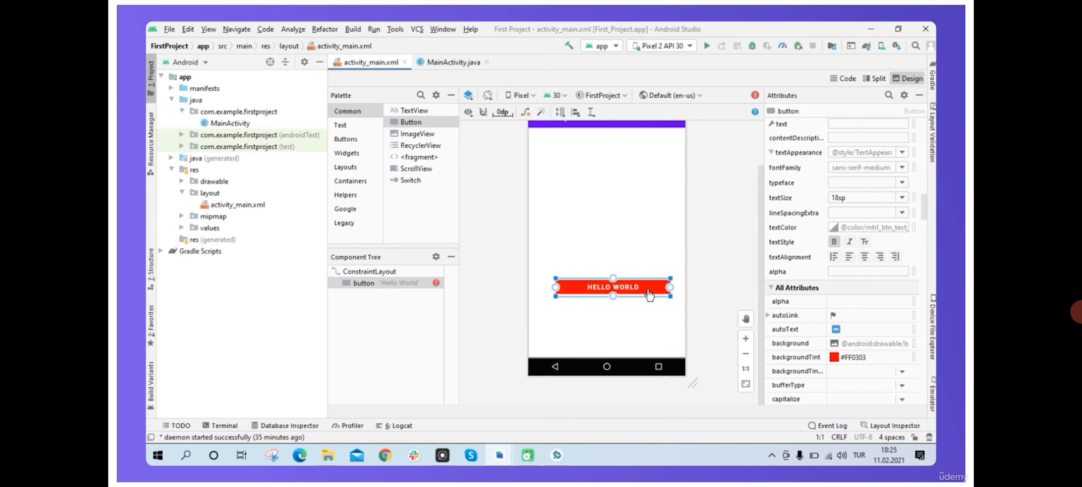
drag(613, 298, 529, 349)
drag(617, 346, 636, 272)
click(704, 189)
drag(762, 270, 761, 241)
click(717, 261)
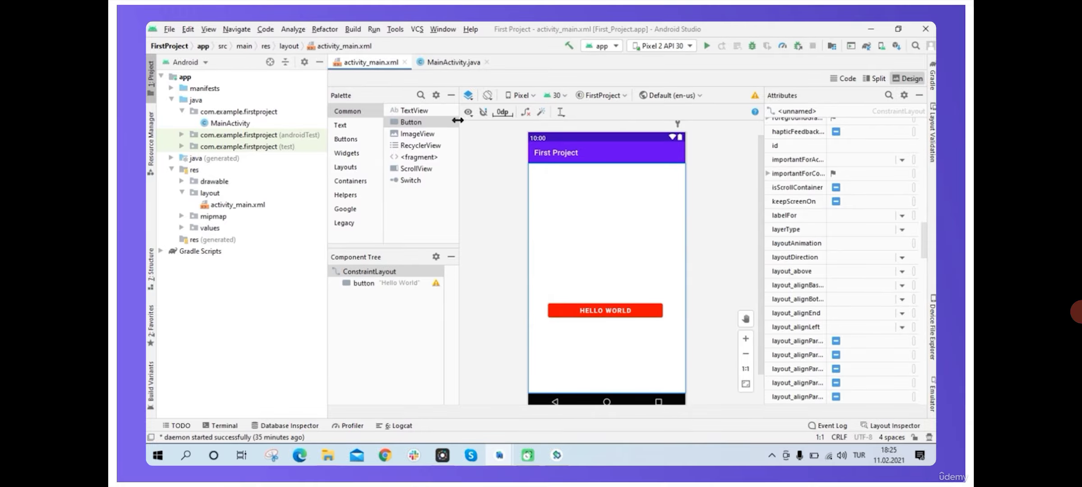
Step: Run the app on the Pixel 2 API 30 emulator to check the Hello World button and stop the running app
click(707, 46)
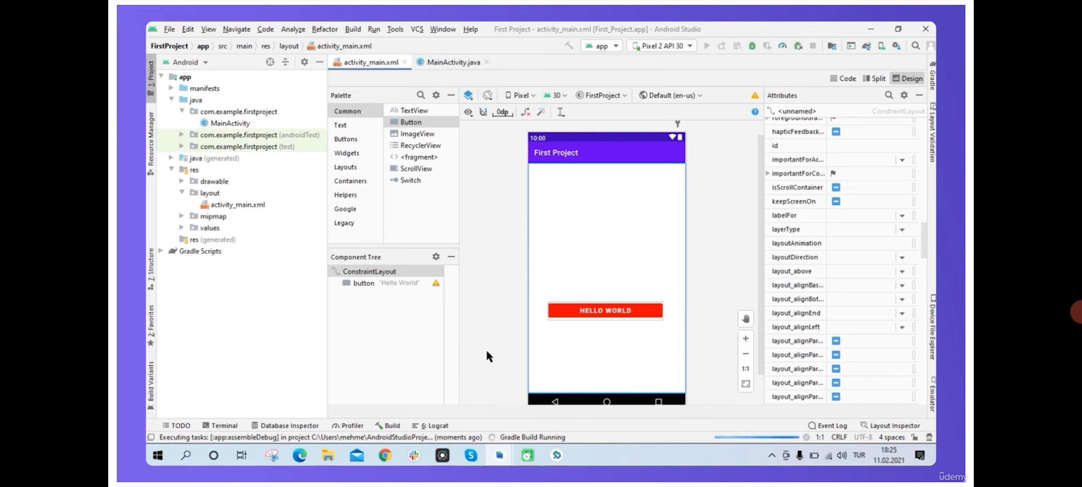
click(557, 455)
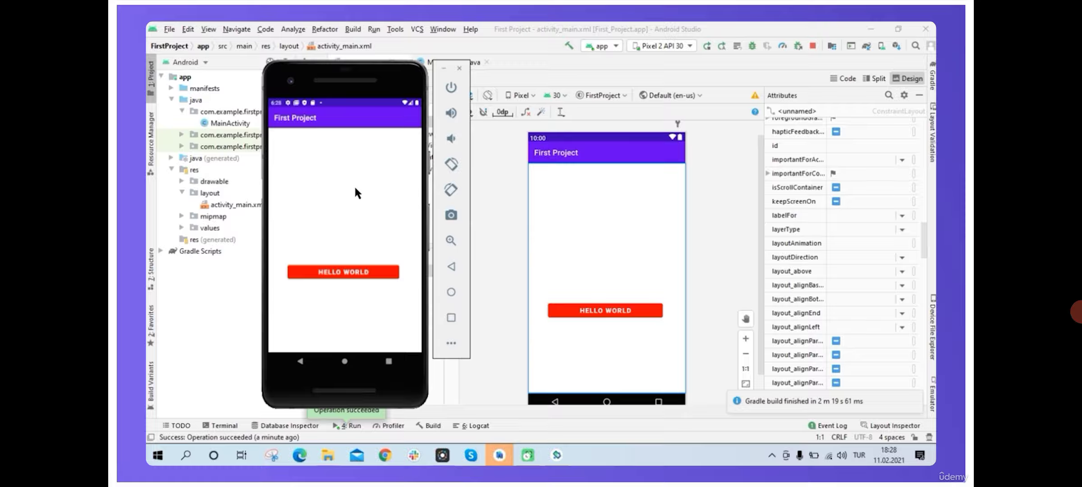
click(814, 46)
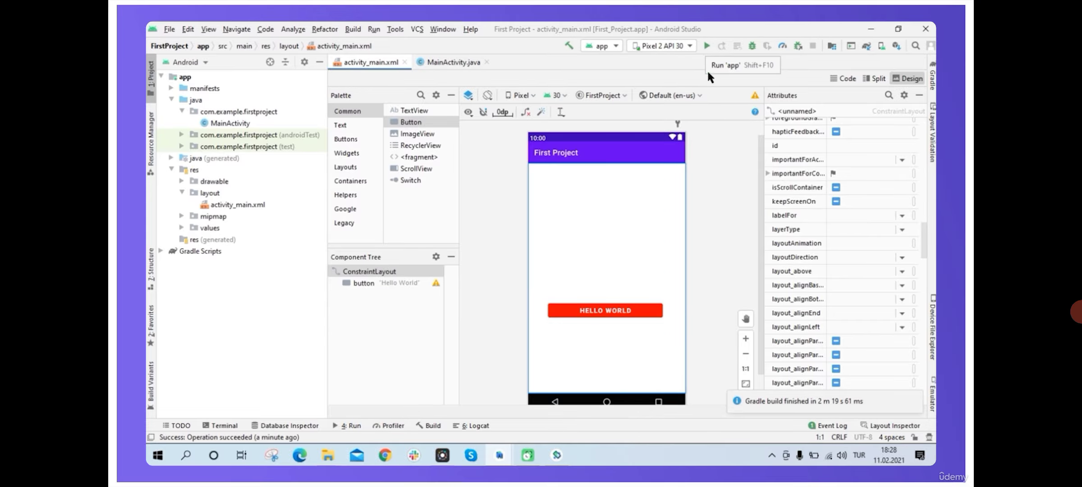
click(483, 227)
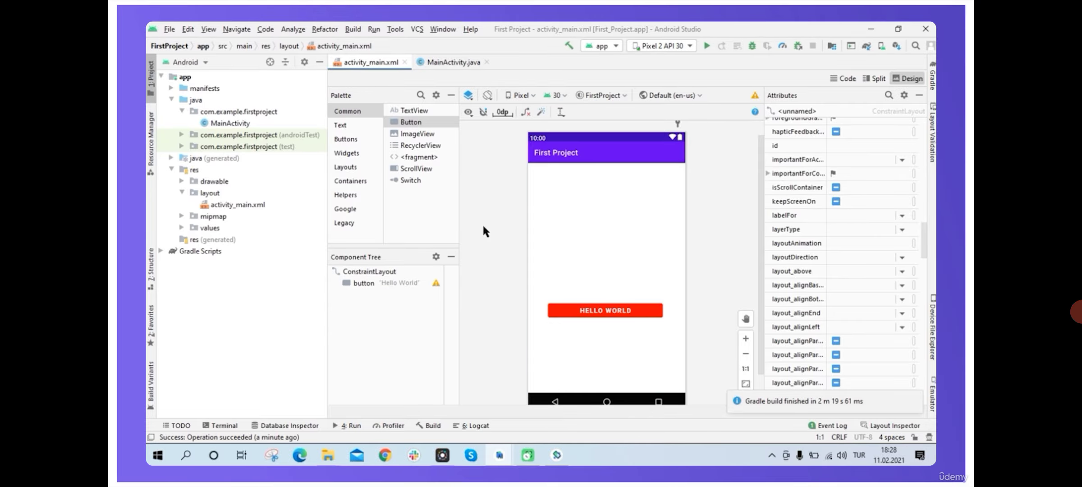